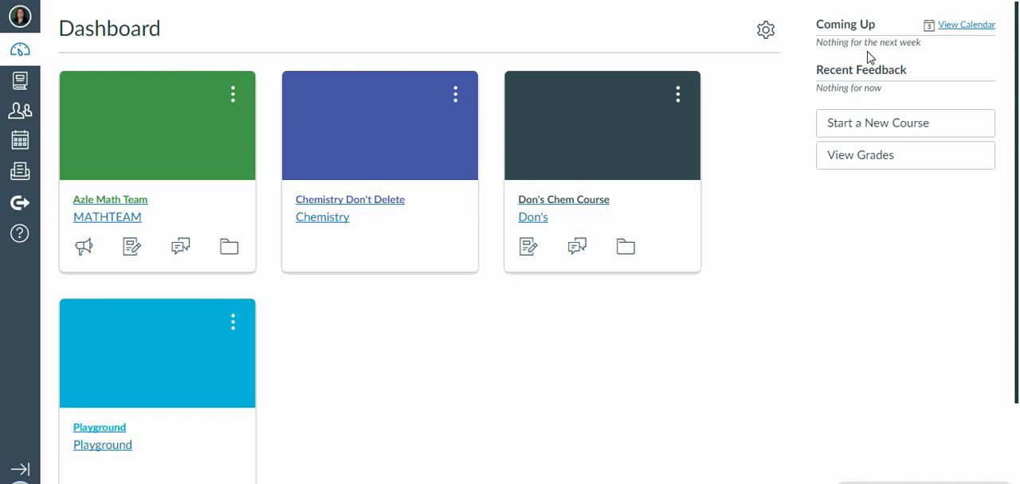
# Create a new course named "Test", keeping the private content license.
pyautogui.click(874, 123)
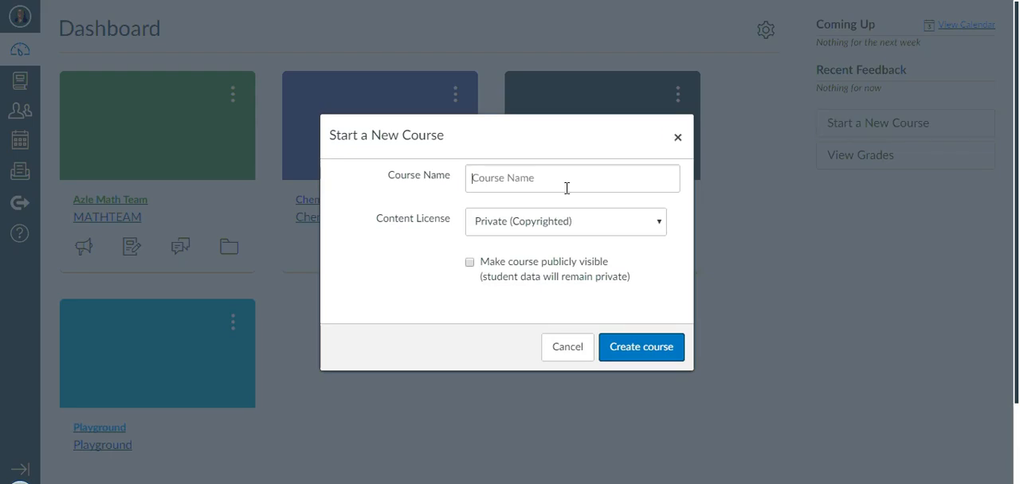
pyautogui.click(554, 183)
pyautogui.write('Test')
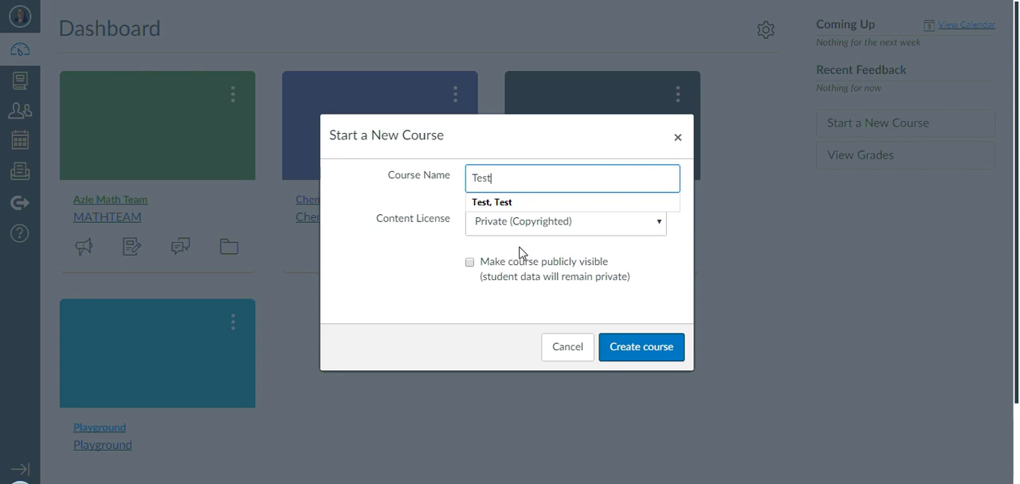
pyautogui.click(648, 353)
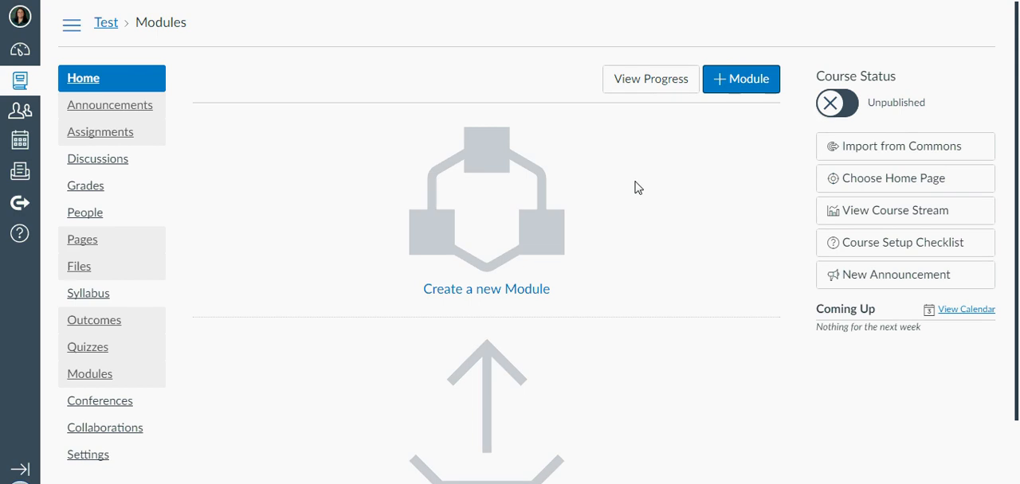
pyautogui.scroll(-1, 649, 191)
pyautogui.scroll(1, 558, 200)
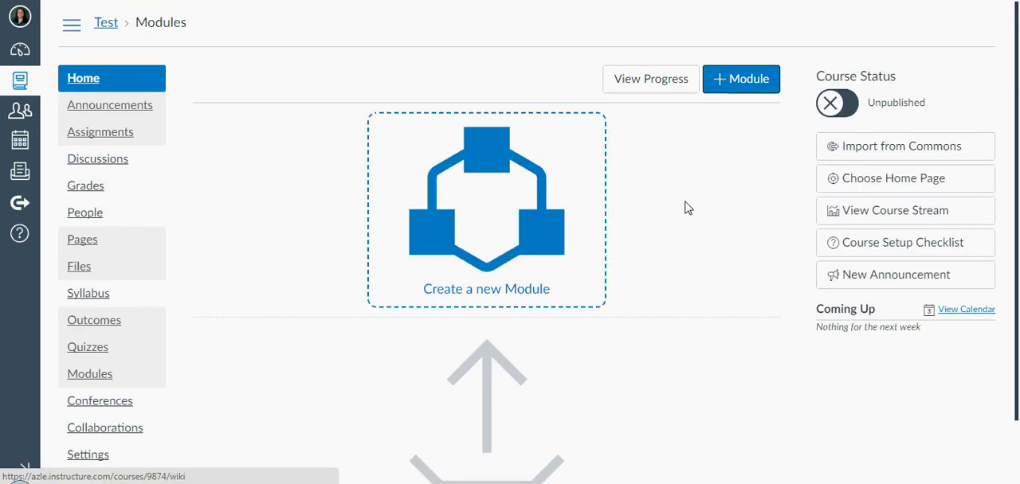
pyautogui.click(21, 115)
pyautogui.click(21, 145)
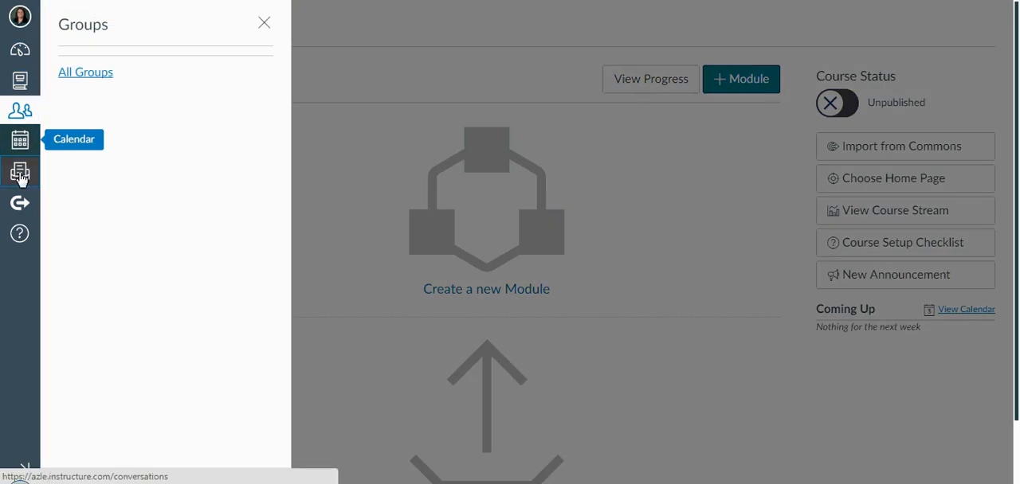
pyautogui.click(19, 174)
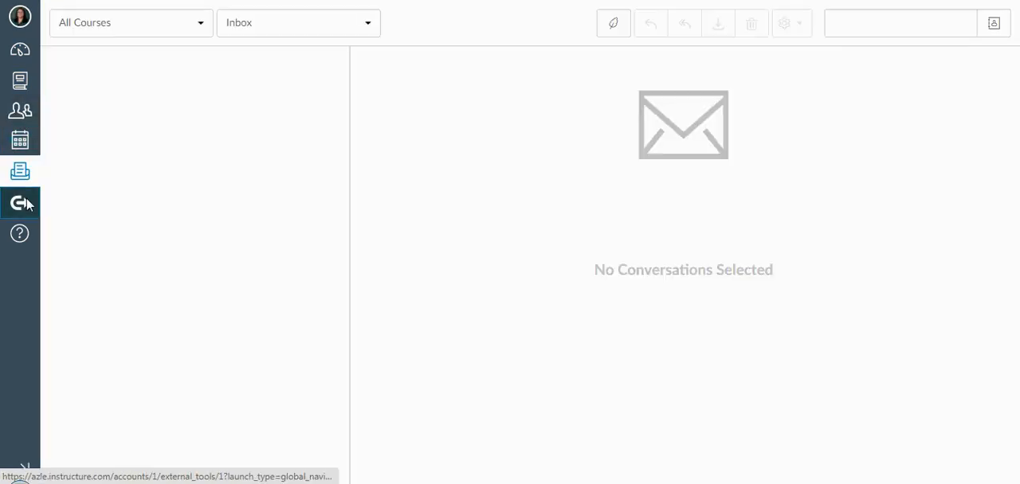
# Search Canvas Commons for the home page template, using its author's surname followed by "Home Page".
pyautogui.click(24, 204)
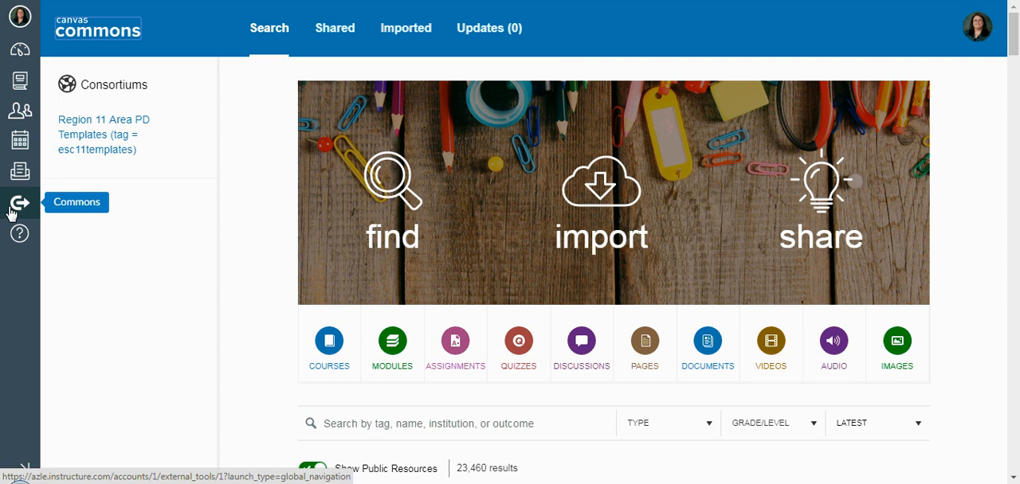
pyautogui.click(426, 427)
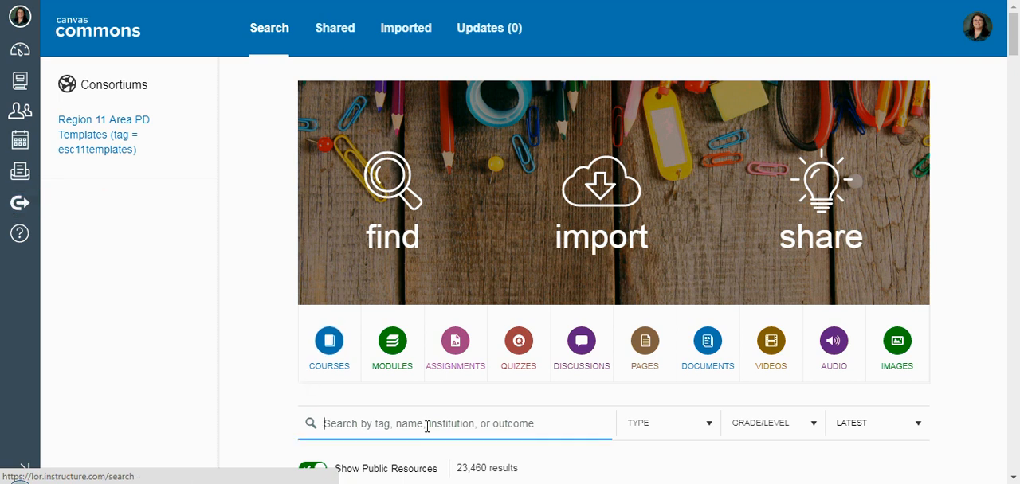
pyautogui.write('Rea')
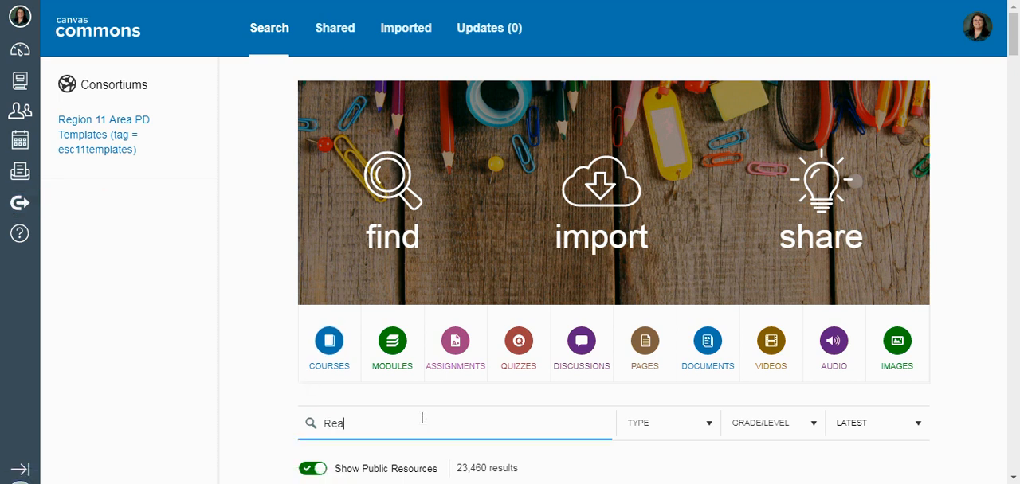
pyautogui.write('soner Home Page')
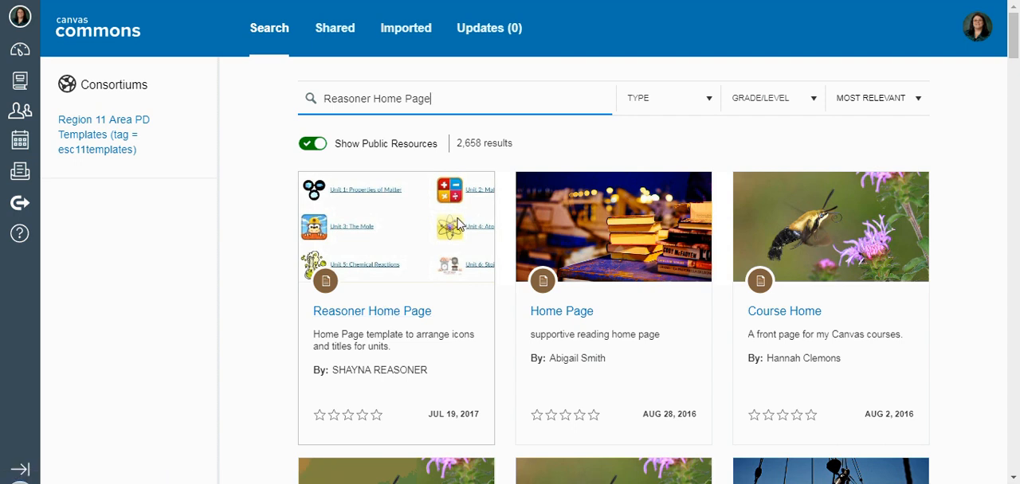
# Import the matching home page template for unit icons and titles into the Test course.
pyautogui.click(385, 313)
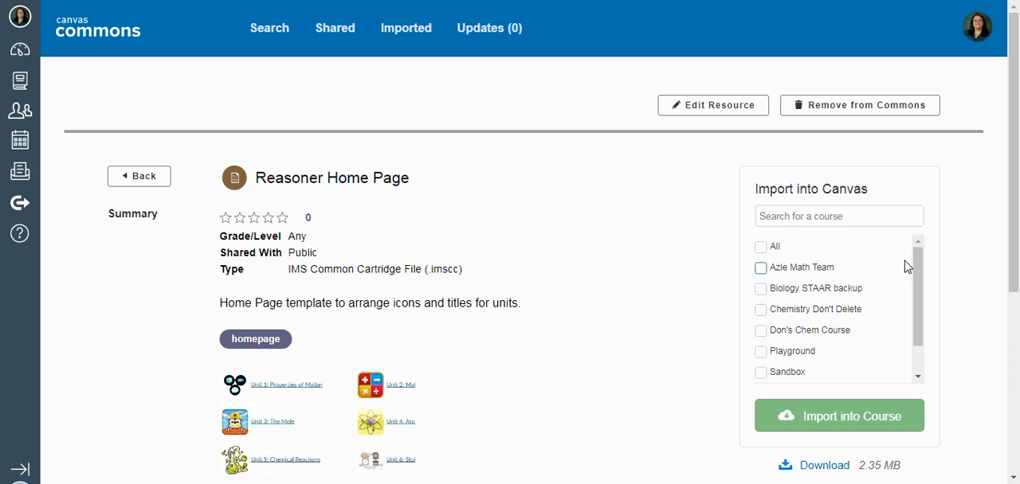
pyautogui.moveTo(920, 284); pyautogui.dragTo(927, 314)
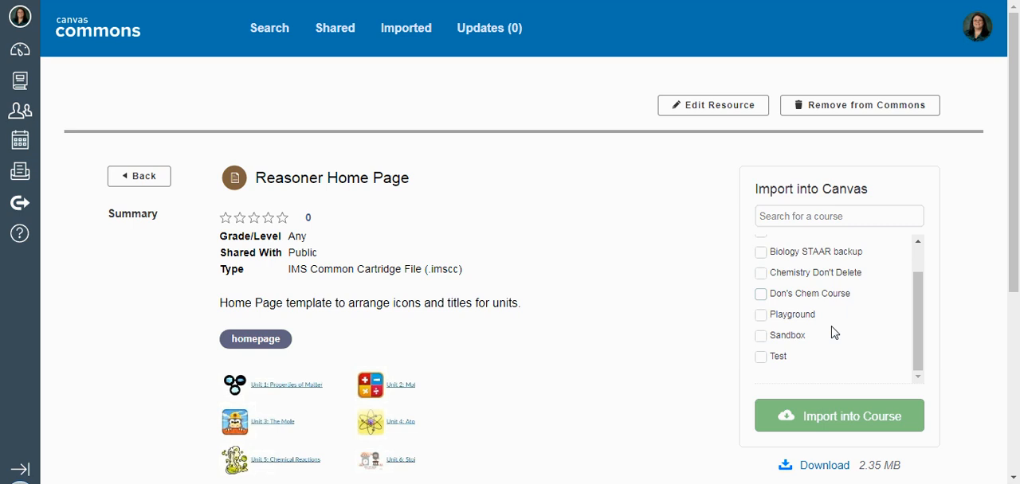
pyautogui.click(760, 357)
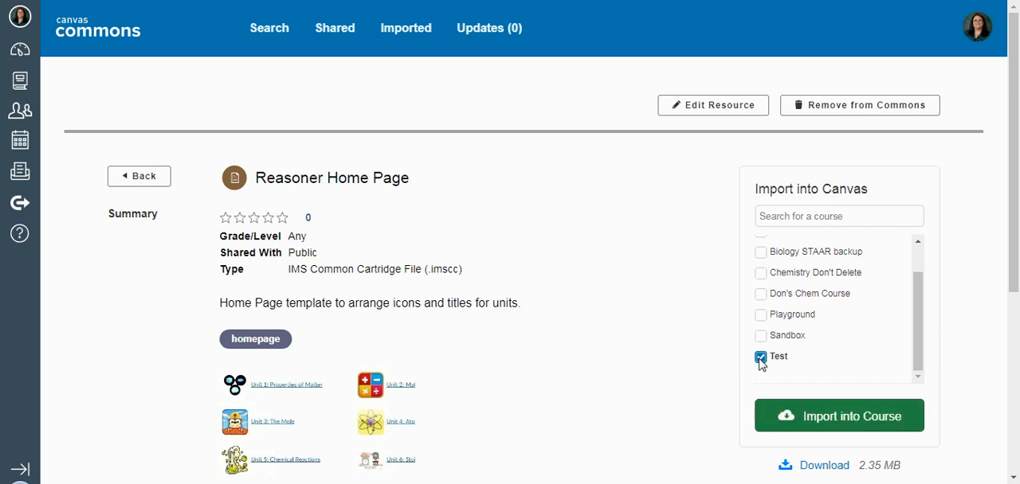
pyautogui.click(849, 428)
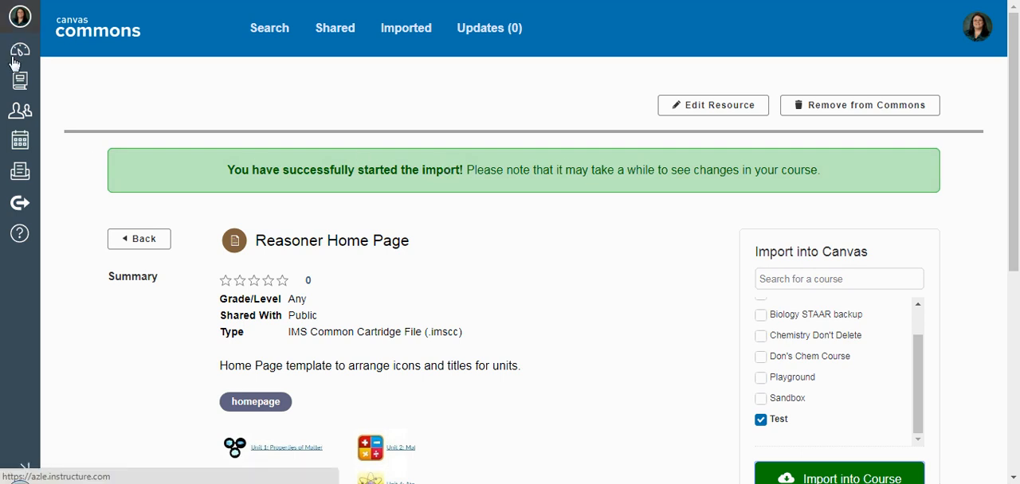
# Go to the Test course's pages and open the imported Home Page for editing.
pyautogui.click(20, 82)
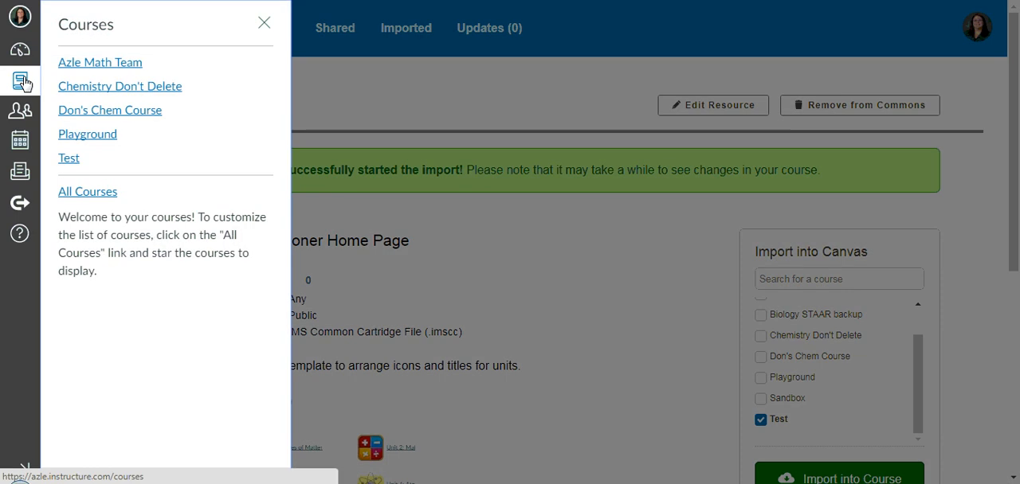
pyautogui.click(73, 161)
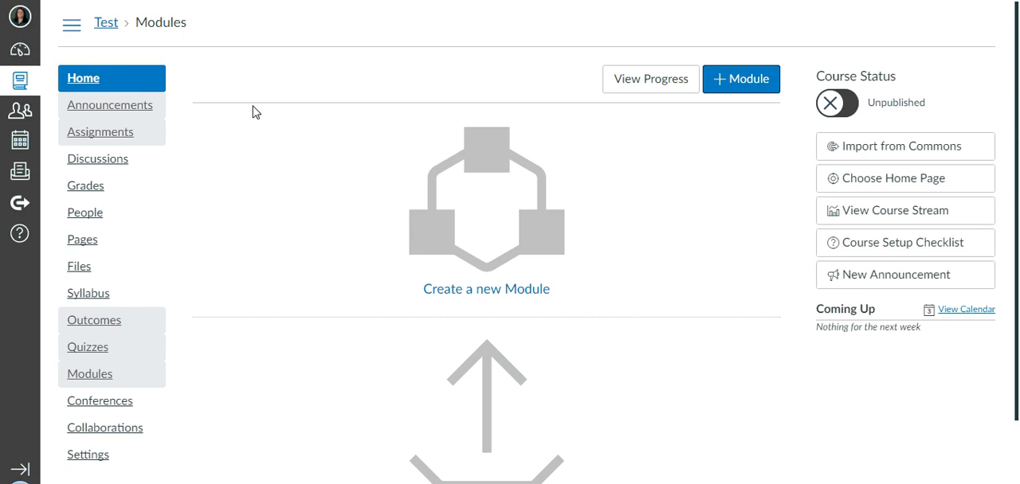
pyautogui.click(83, 240)
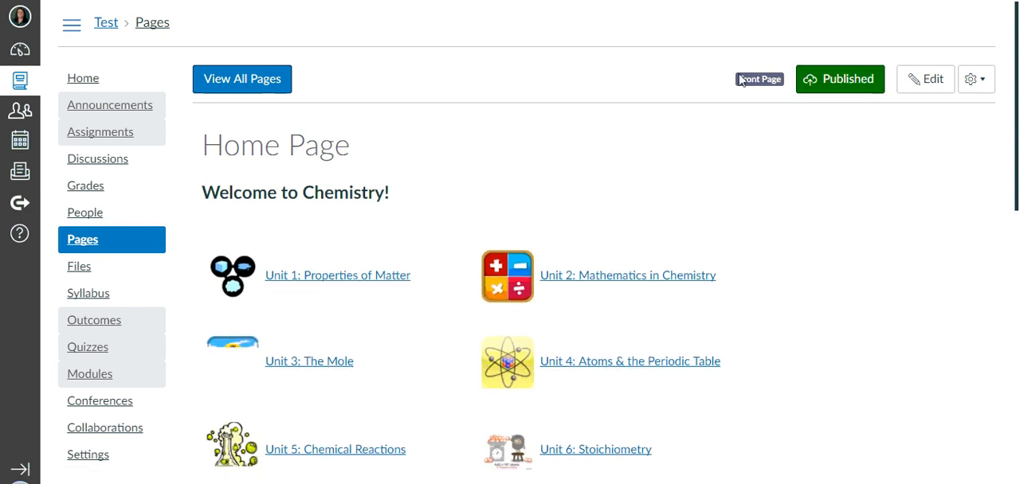
pyautogui.click(977, 80)
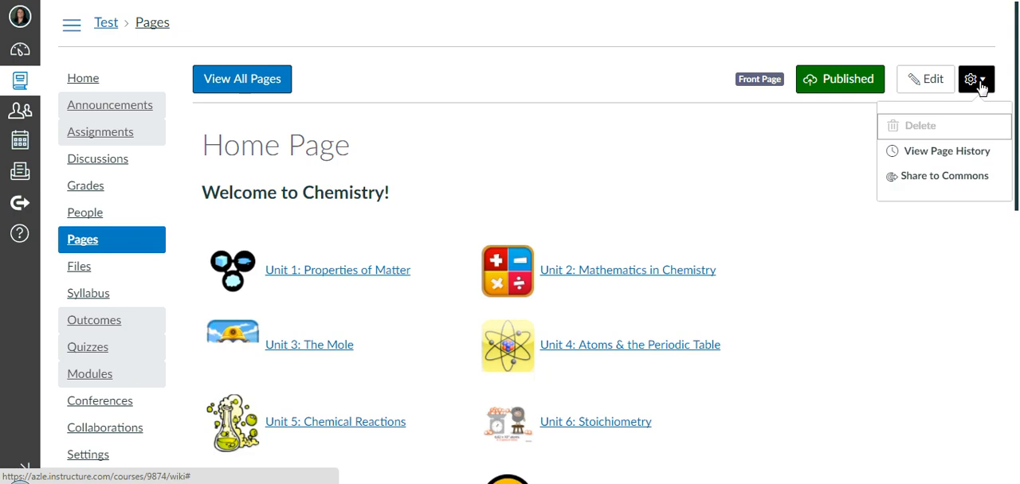
pyautogui.click(976, 80)
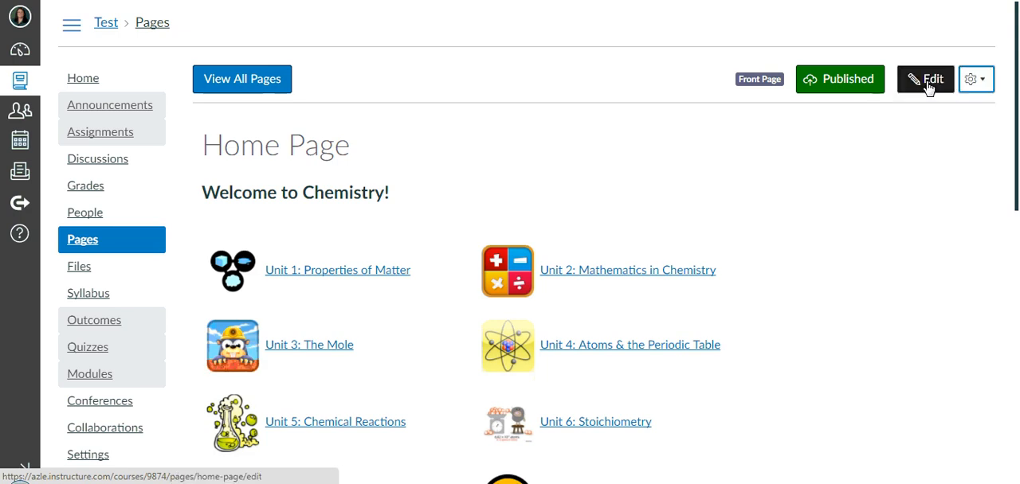
pyautogui.click(928, 79)
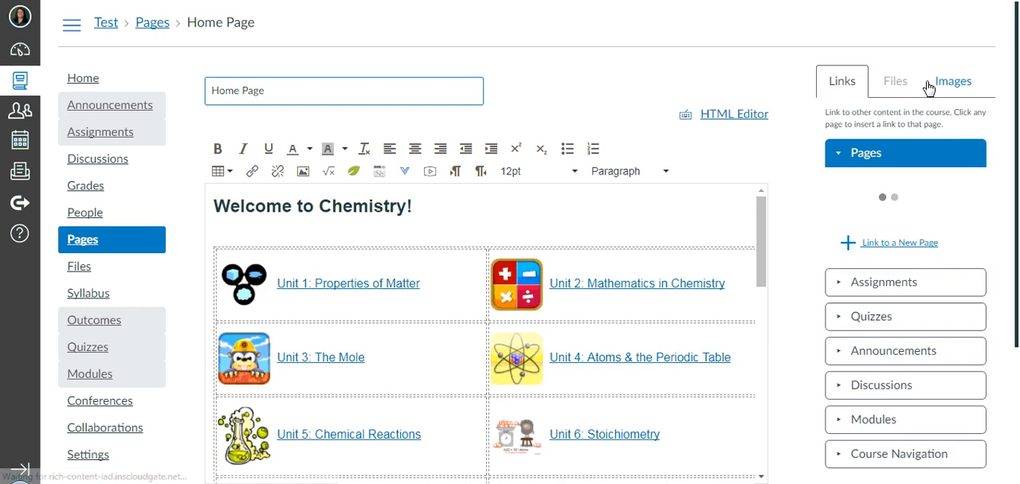
# Examine the Home Page layout in the editor and the course files in the "images for homepage" folder.
pyautogui.scroll(-1, 773, 186)
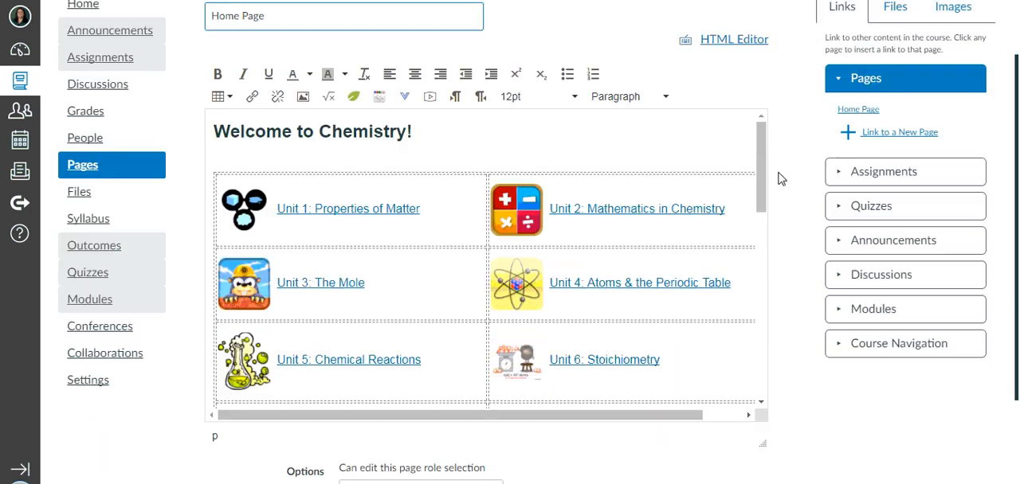
pyautogui.scroll(1, 789, 186)
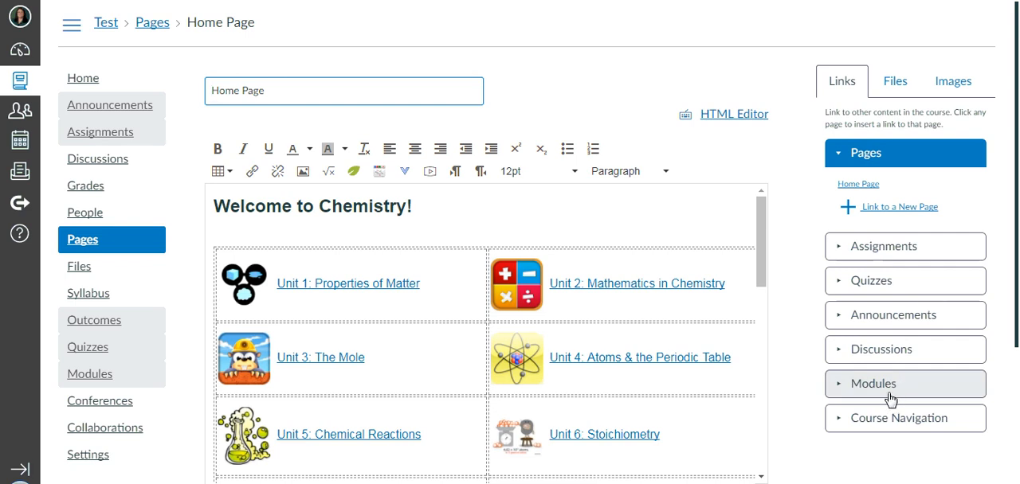
pyautogui.click(903, 88)
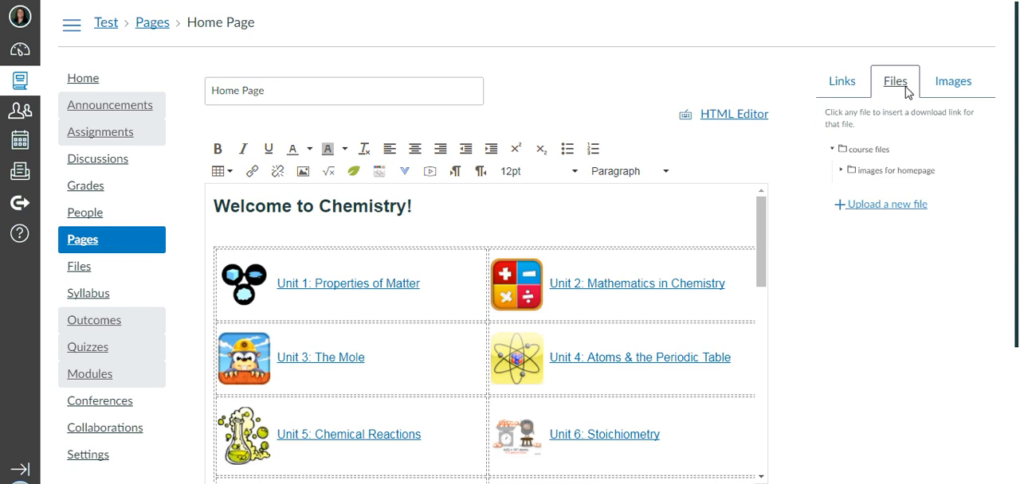
pyautogui.click(847, 176)
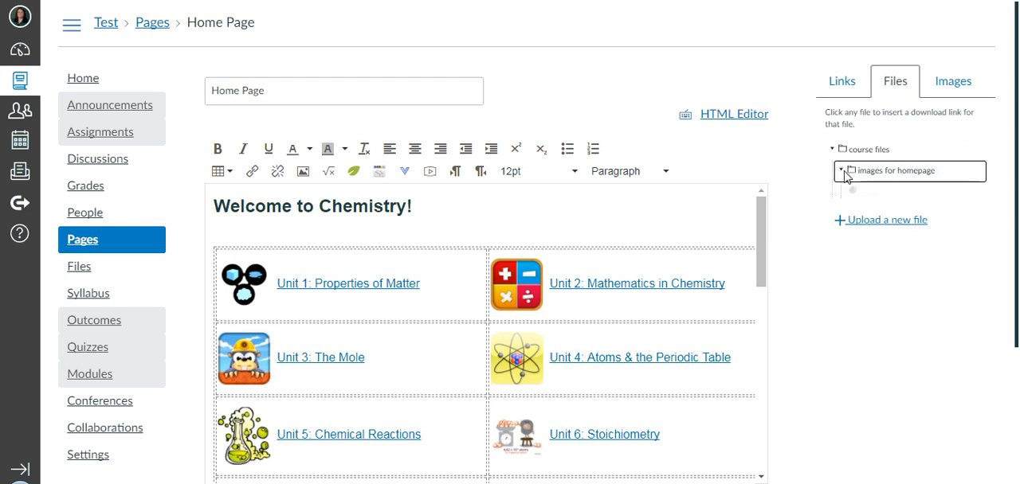
pyautogui.scroll(-2, 936, 243)
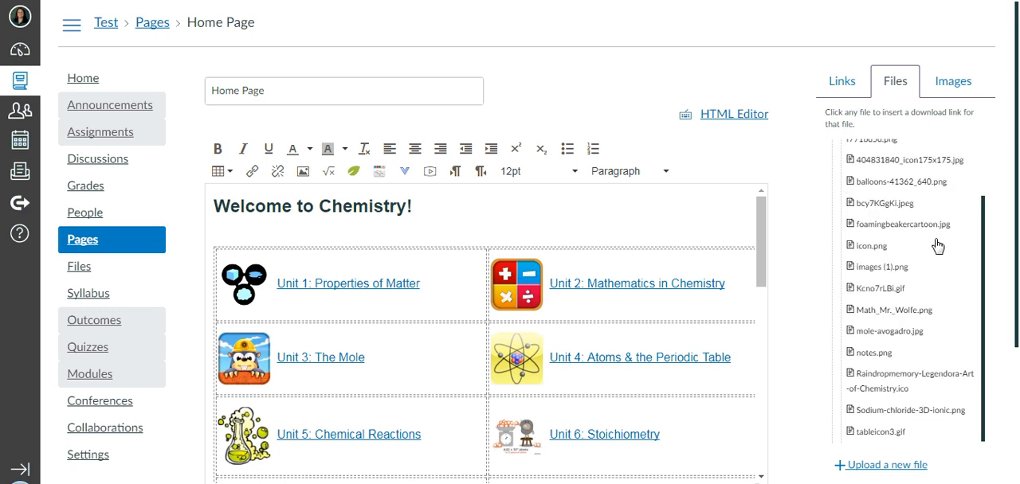
pyautogui.scroll(2, 927, 294)
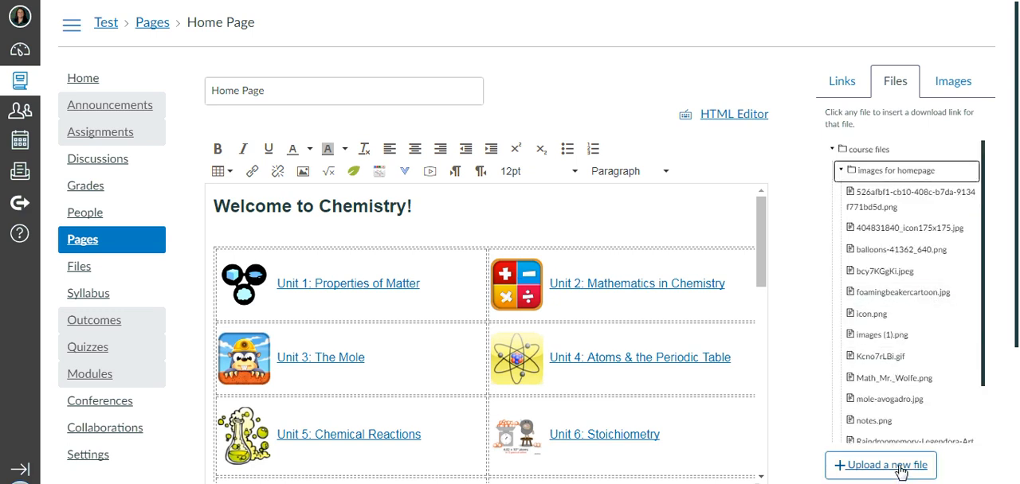
pyautogui.click(841, 153)
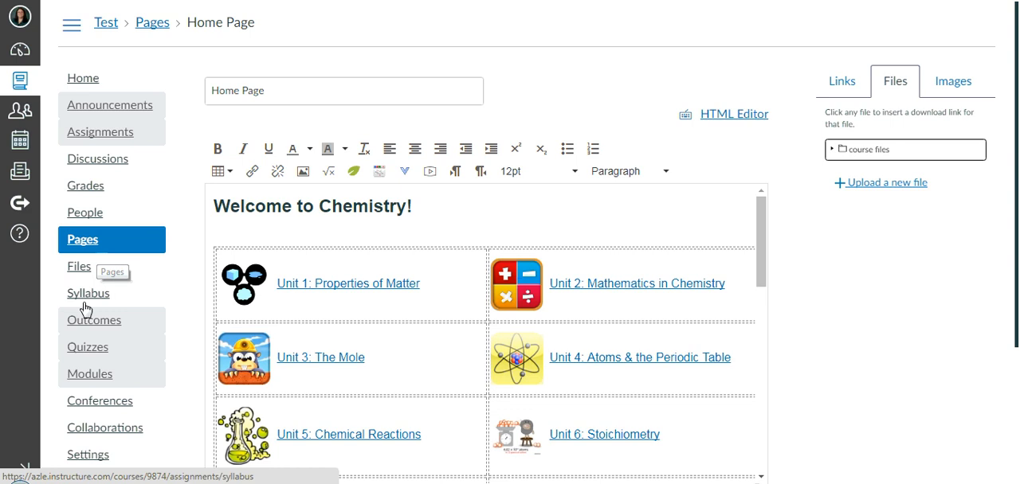
# Create a folder named "icons for math course" in the Test course's files.
pyautogui.click(86, 272)
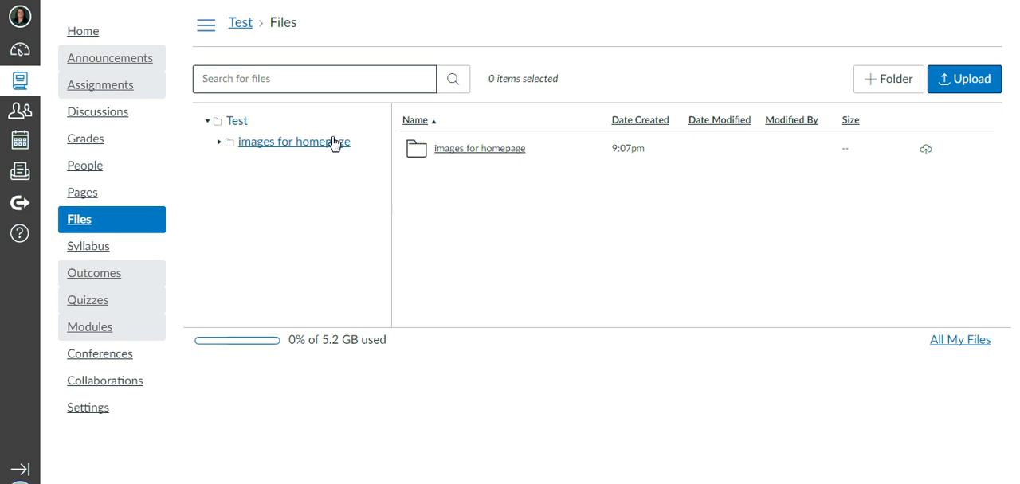
pyautogui.click(895, 80)
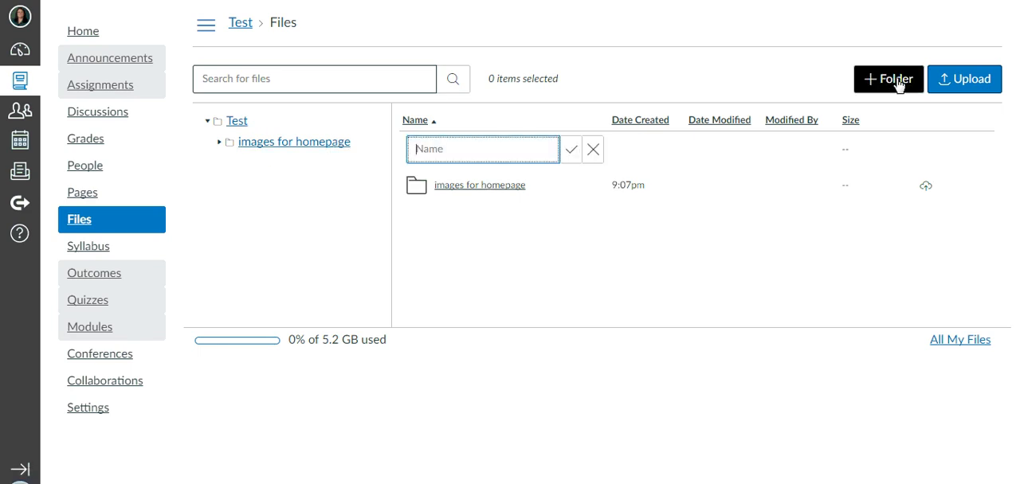
pyautogui.write('icons for math course')
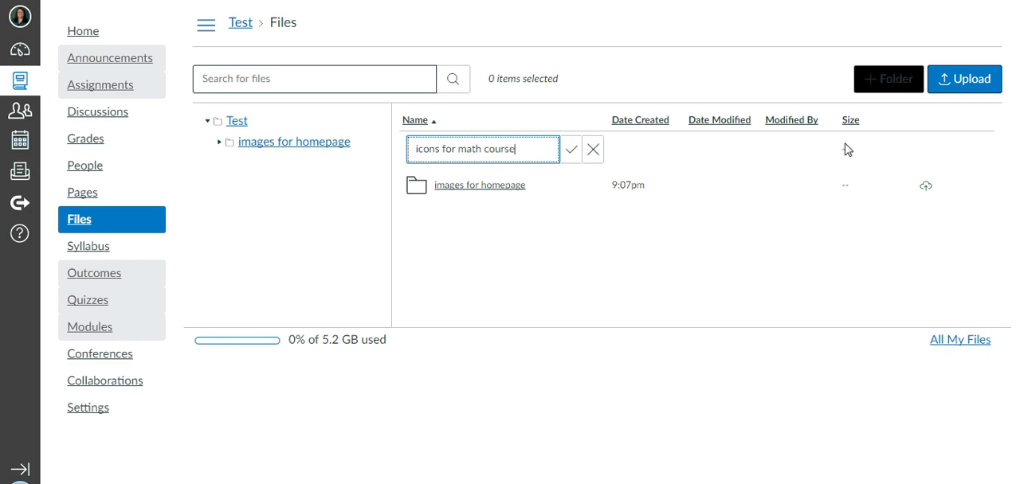
pyautogui.click(571, 149)
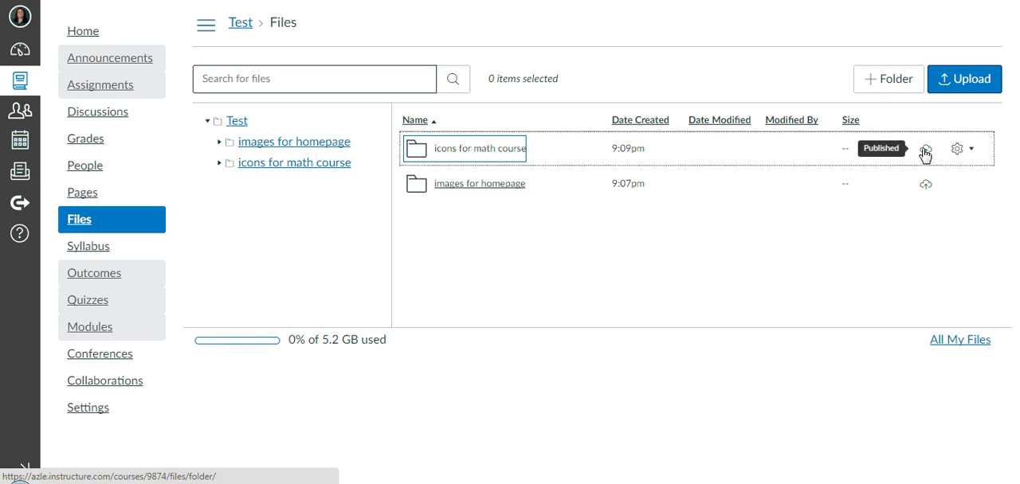
# Upload all six images from the local canvas icons > Math pictures folder into the "icons for math course" folder.
pyautogui.click(505, 149)
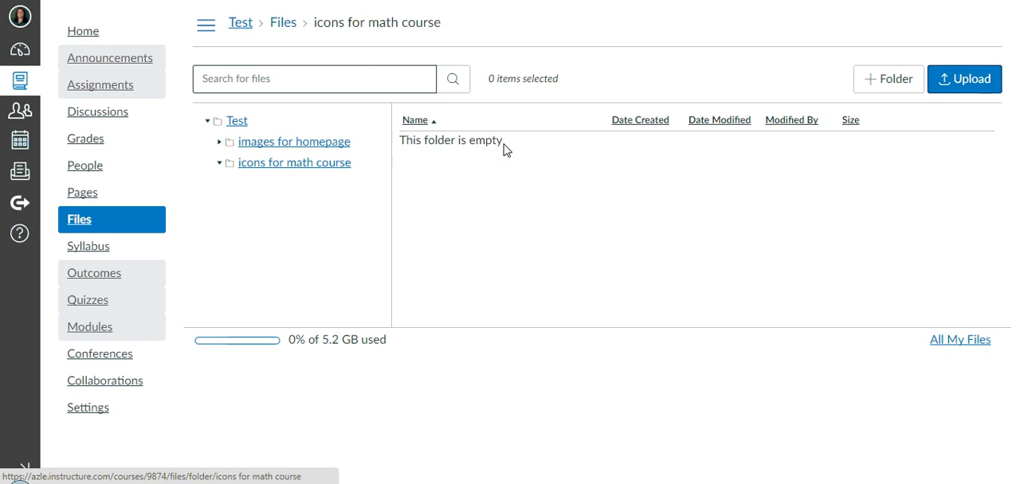
pyautogui.click(955, 85)
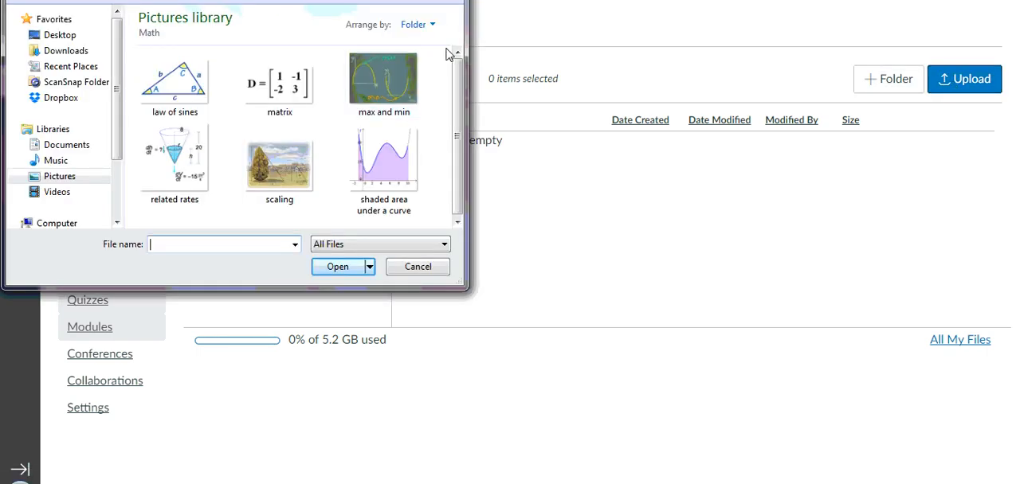
pyautogui.moveTo(330, 0); pyautogui.dragTo(412, 64)
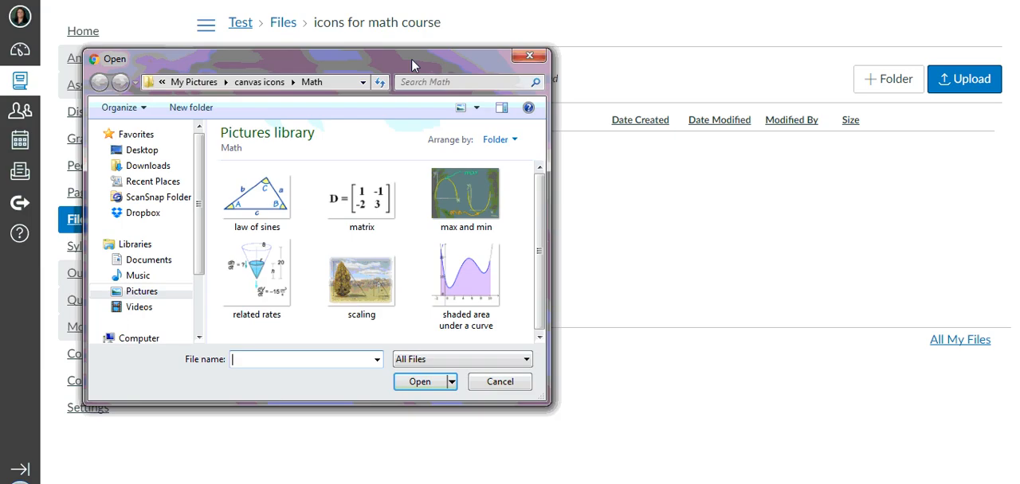
pyautogui.click(211, 85)
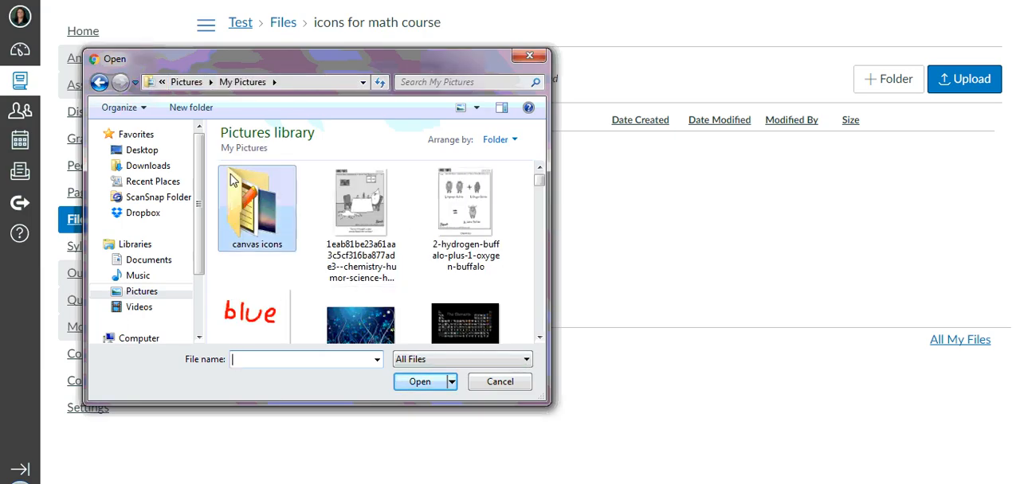
pyautogui.doubleClick(255, 214)
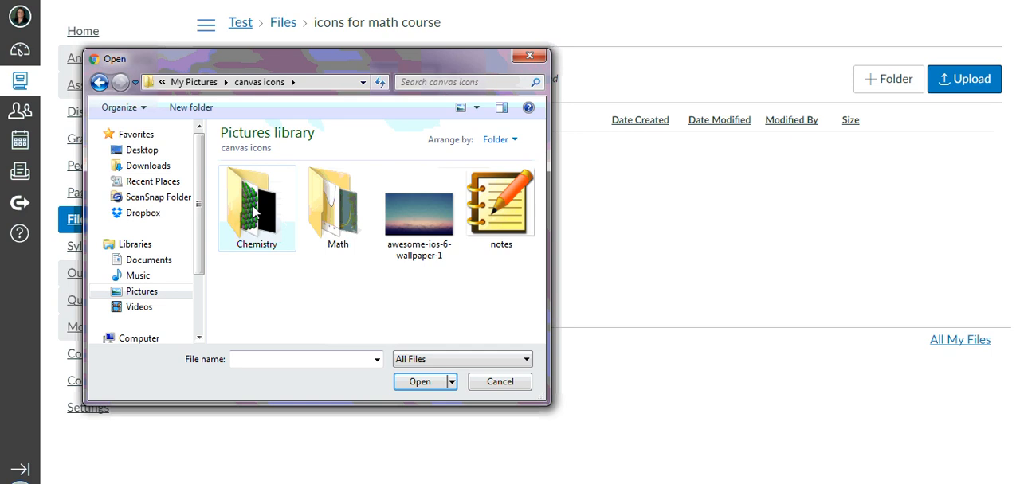
pyautogui.doubleClick(323, 229)
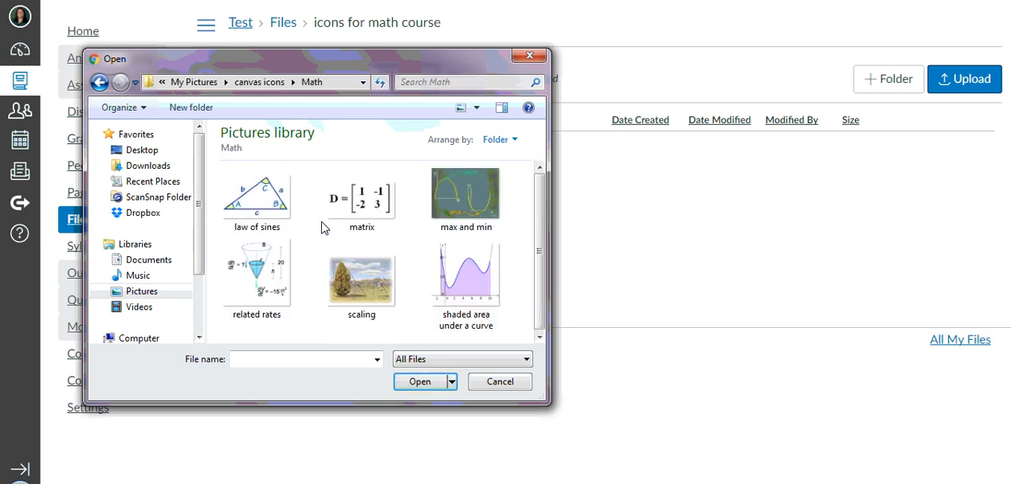
pyautogui.click(279, 191)
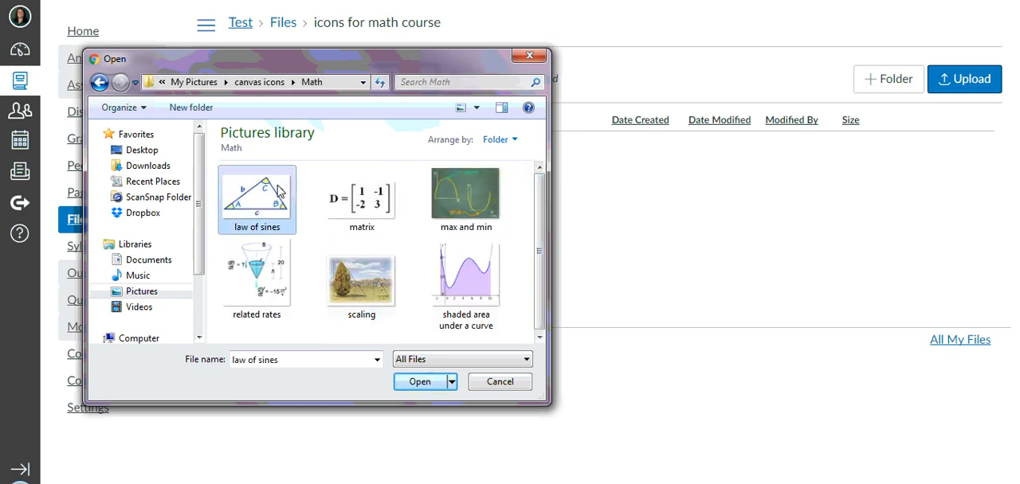
pyautogui.keyDown('shift'); pyautogui.click(445, 253); pyautogui.keyUp('shift')
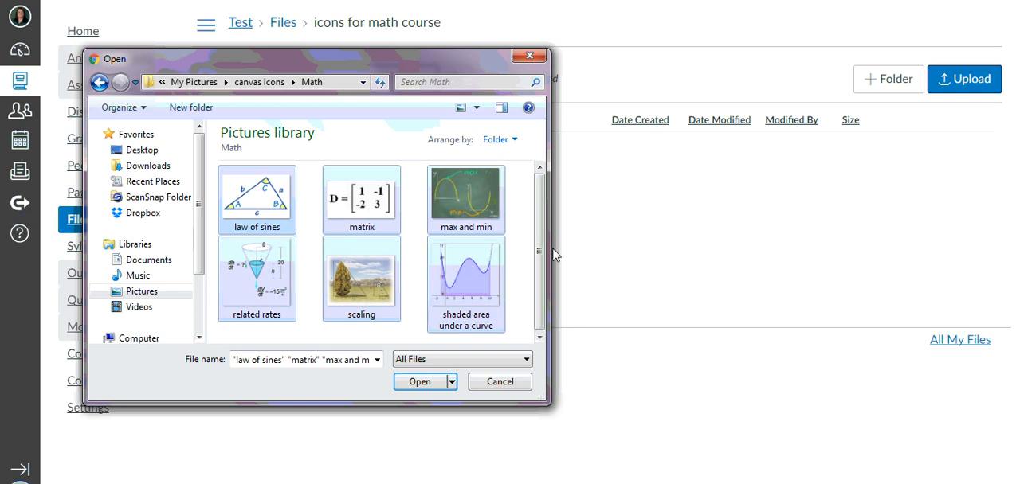
pyautogui.click(419, 382)
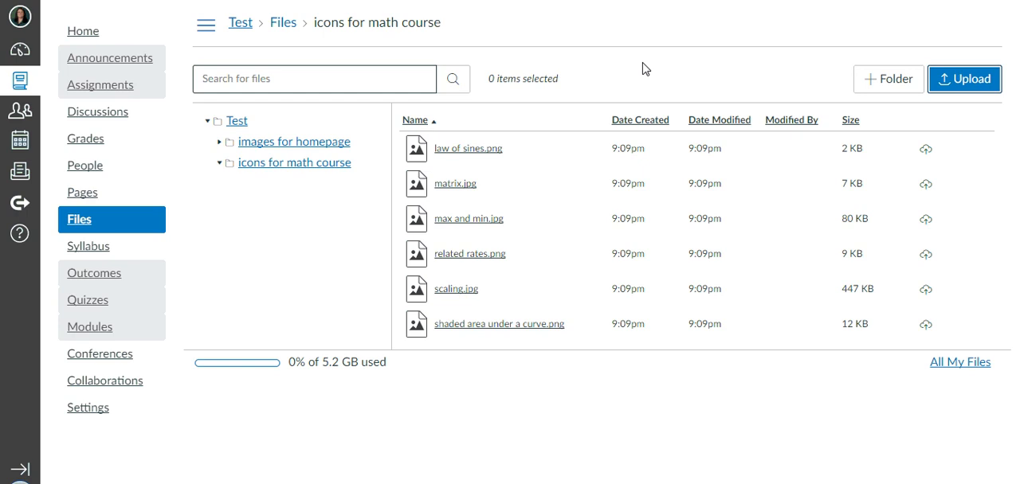
# Go to the Test course's Home Page and open it for editing.
pyautogui.click(86, 197)
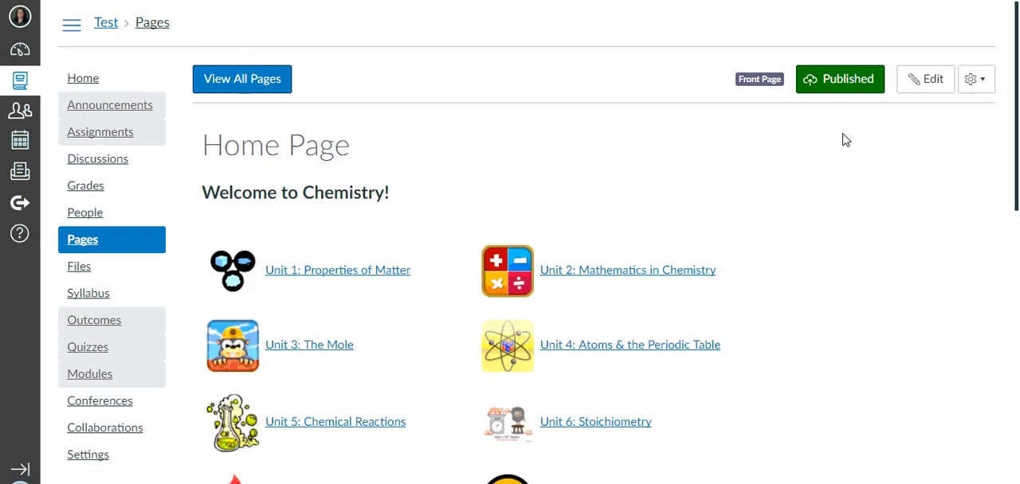
pyautogui.scroll(-1, 731, 137)
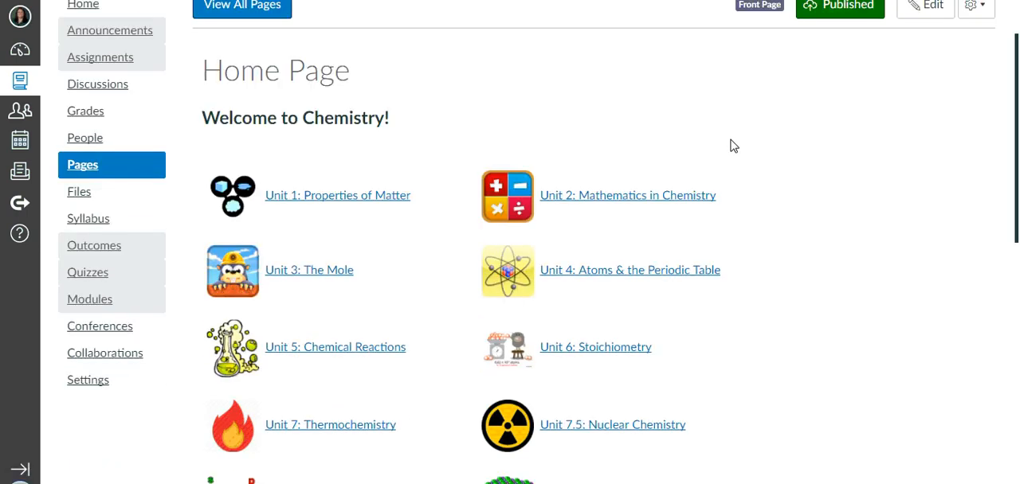
pyautogui.scroll(1, 779, 171)
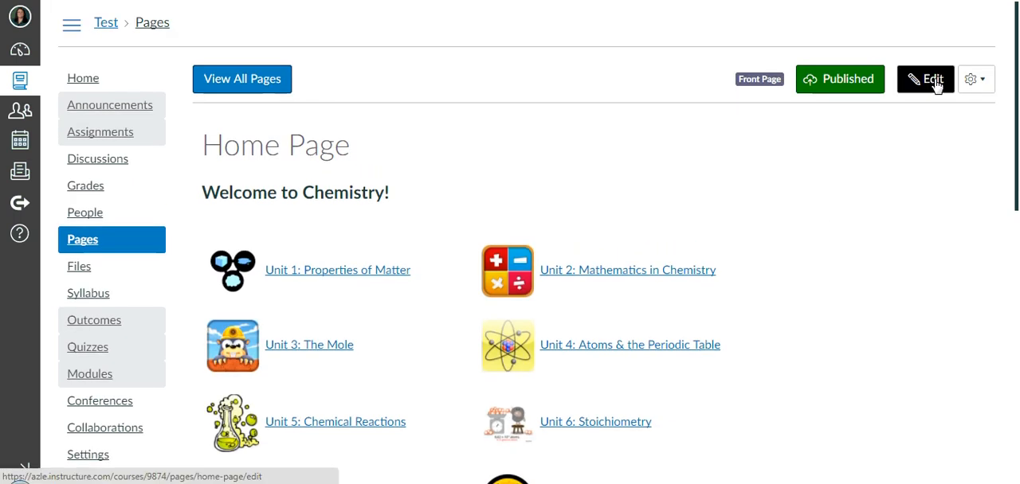
pyautogui.click(934, 81)
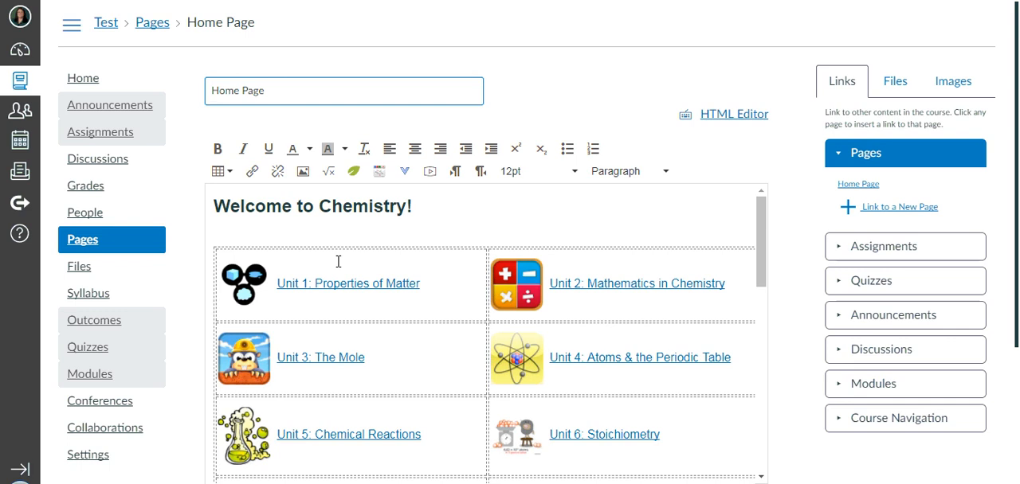
# Select the Unit 1 icon, open its image settings and check its dimensions.
pyautogui.scroll(-1, 278, 244)
pyautogui.click(257, 212)
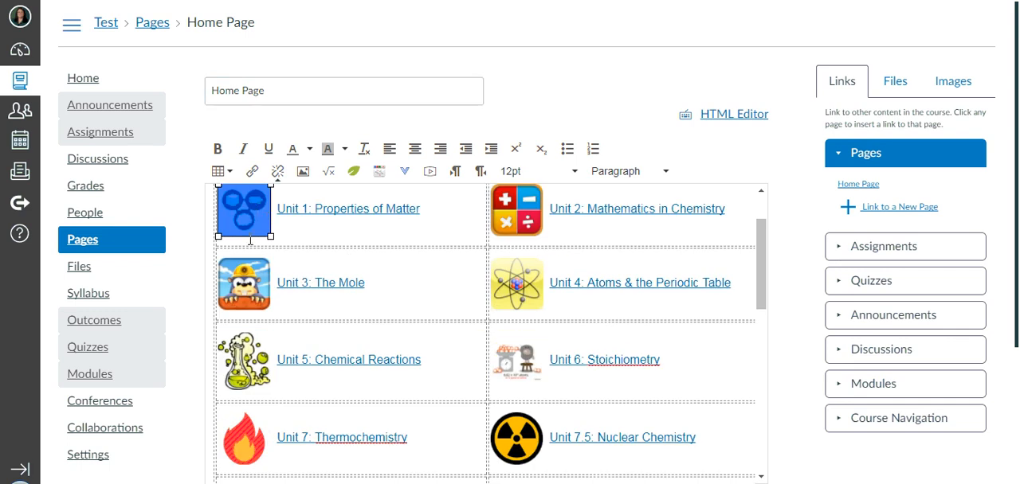
pyautogui.scroll(1, 250, 241)
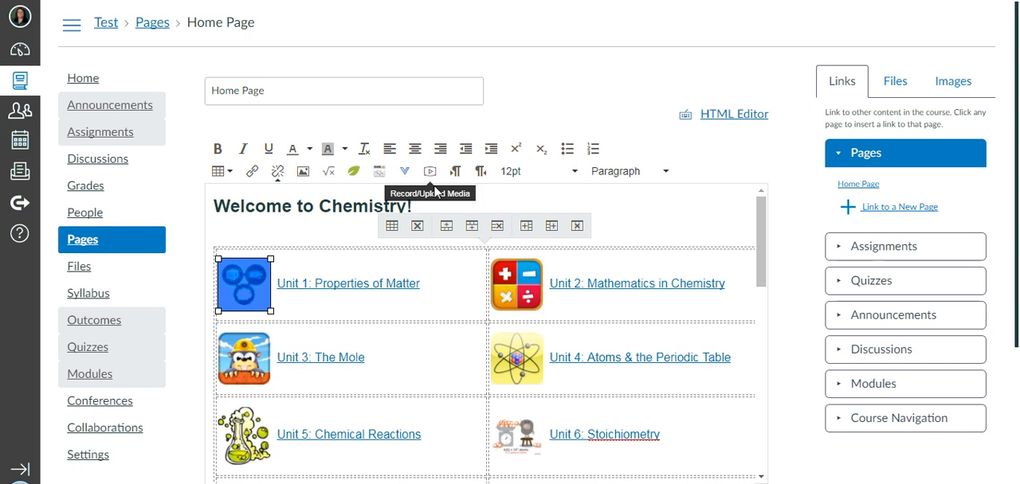
pyautogui.click(304, 172)
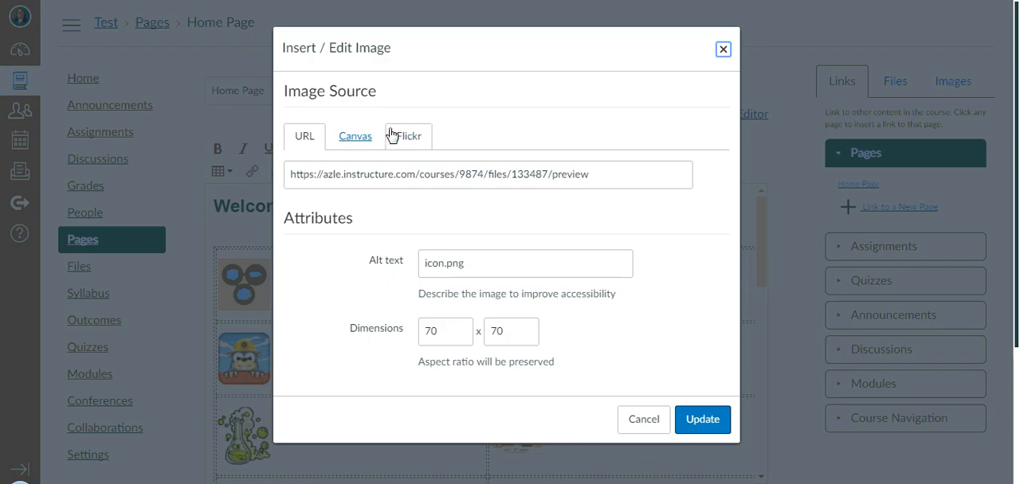
pyautogui.click(447, 340)
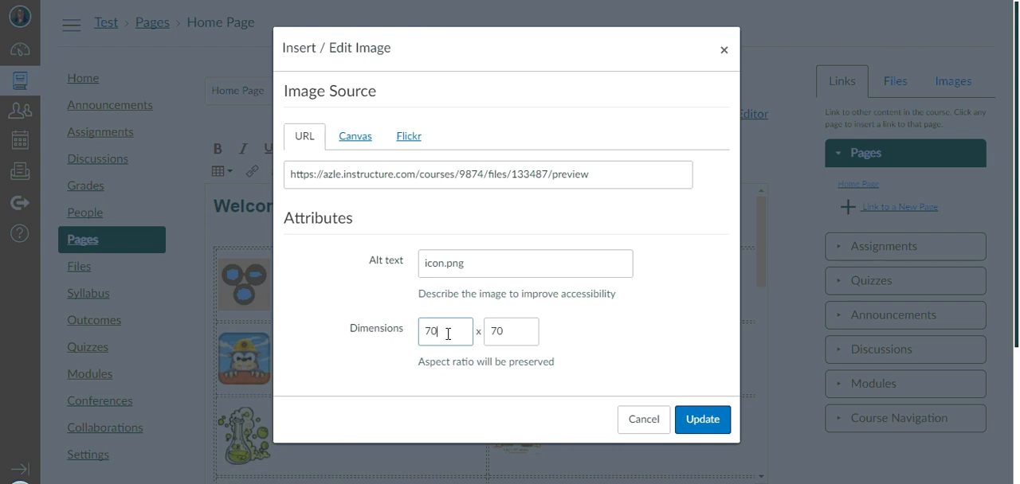
pyautogui.click(526, 333)
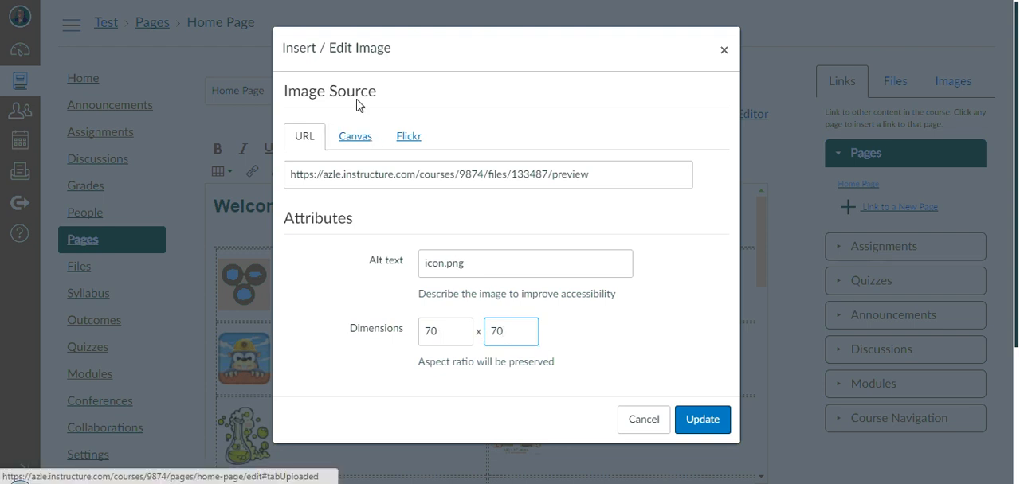
# Choose matrix.jpg from the "icons for math course" folder in the course files as the Unit 1 icon's source.
pyautogui.click(355, 138)
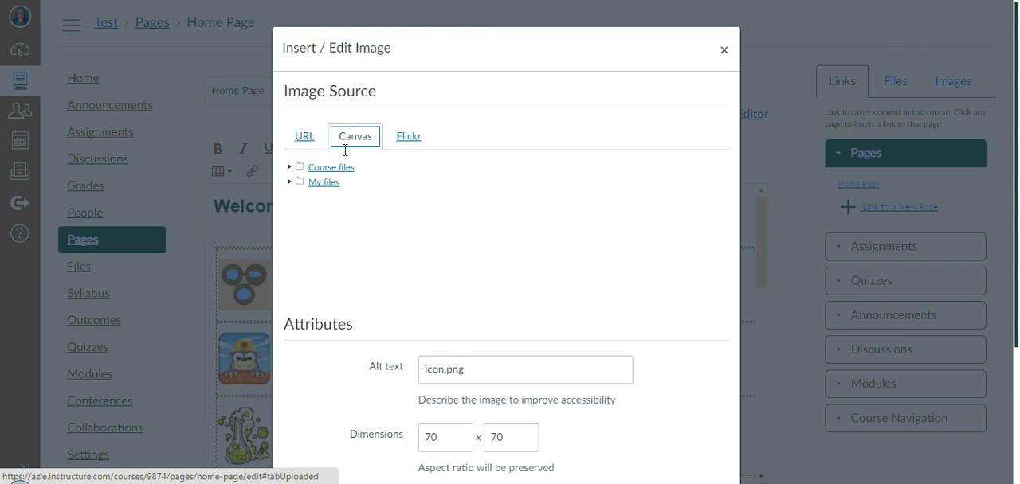
pyautogui.click(289, 167)
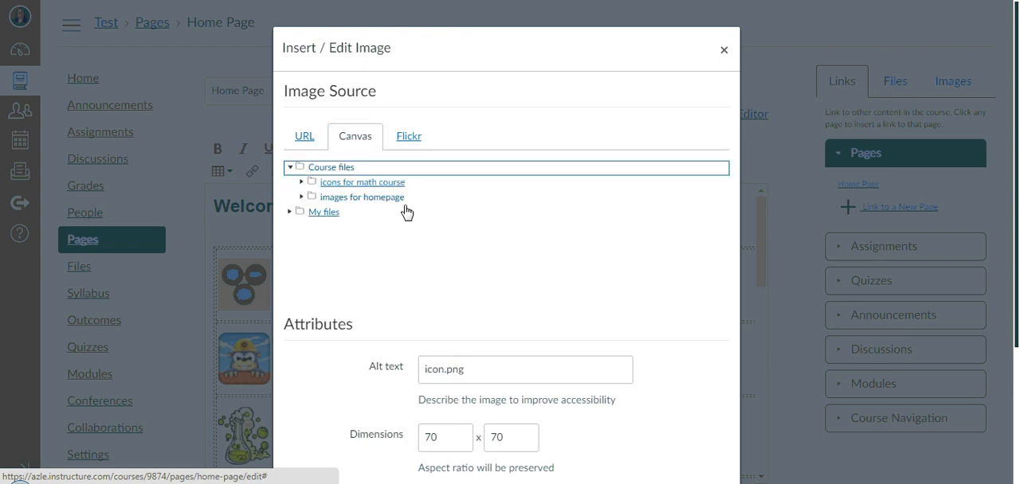
pyautogui.click(326, 186)
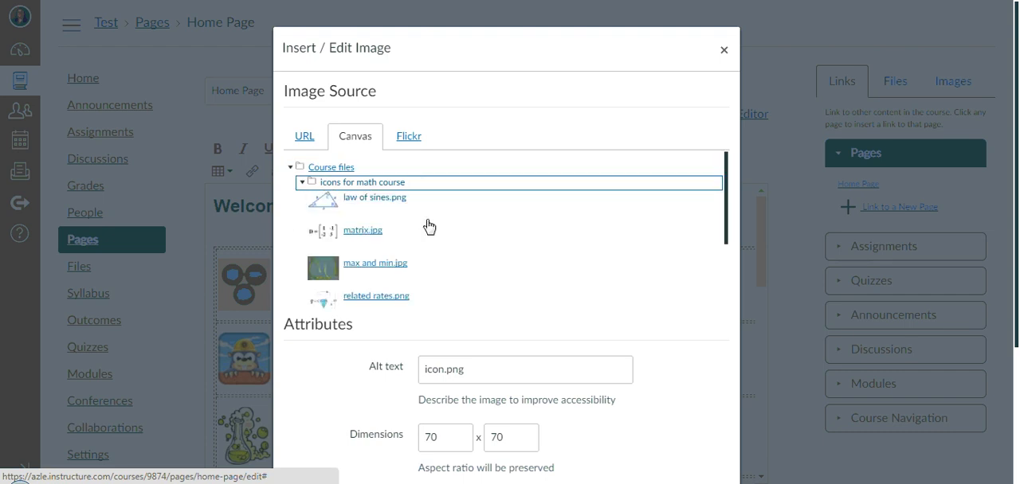
pyautogui.moveTo(731, 176)
pyautogui.mouseDown()
pyautogui.moveTo(749, 244)
pyautogui.moveTo(747, 185)
pyautogui.mouseUp()
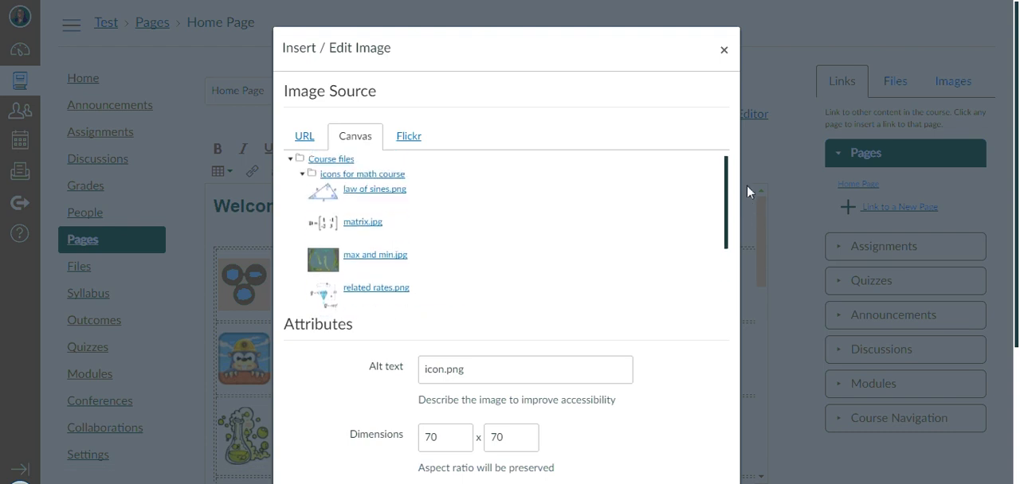
pyautogui.click(359, 228)
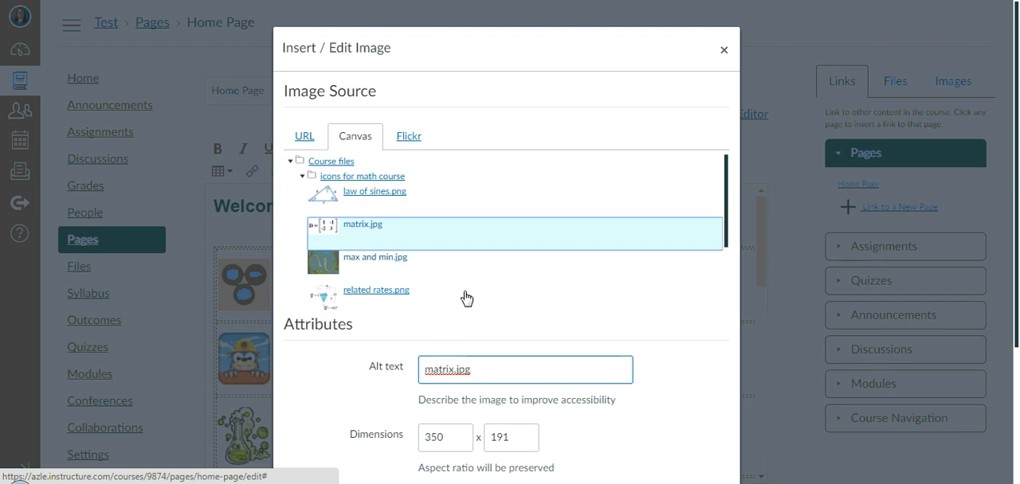
# Apply the matrix image with dimensions 70 x 70 as the Unit 1 icon and shrink it on the page to 85 x 46.
pyautogui.click(457, 442)
pyautogui.moveTo(457, 442); pyautogui.dragTo(325, 430)
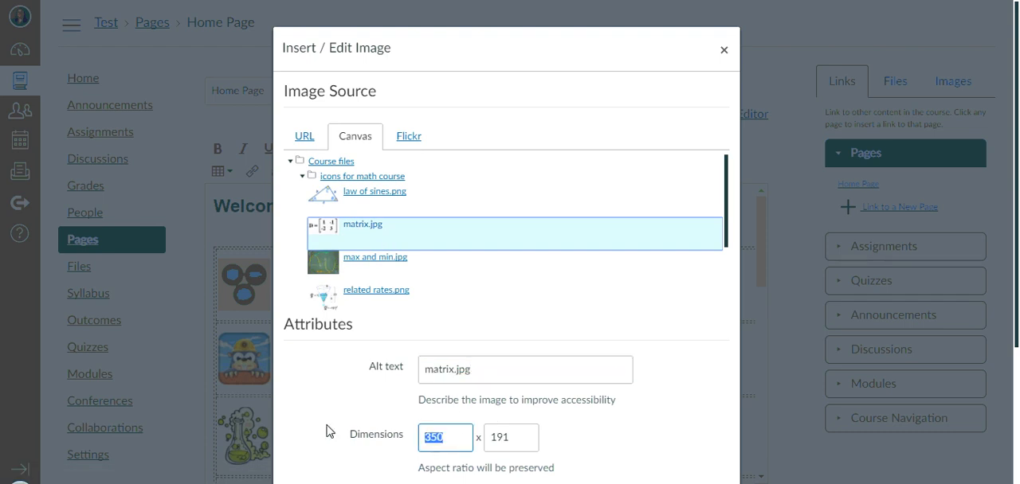
pyautogui.write('70')
pyautogui.press('Tab')
pyautogui.write('70')
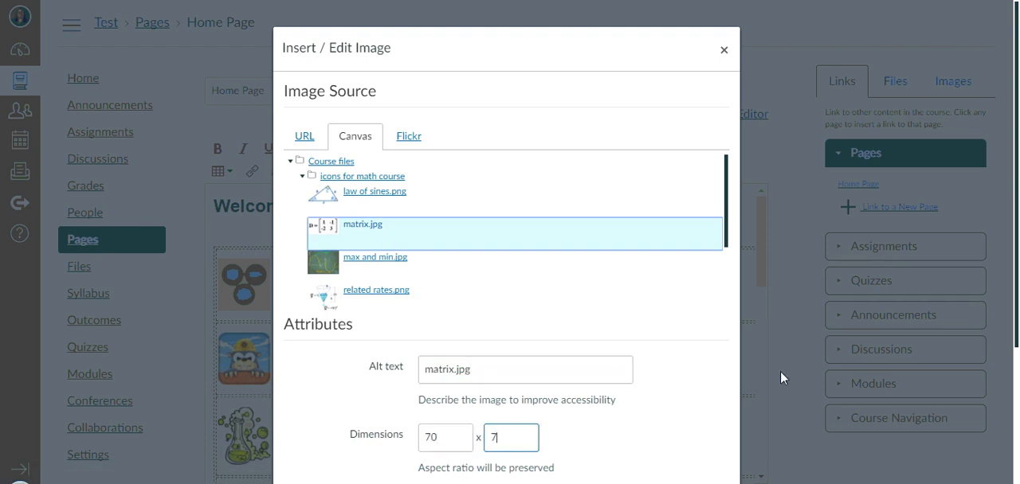
pyautogui.scroll(-2, 701, 400)
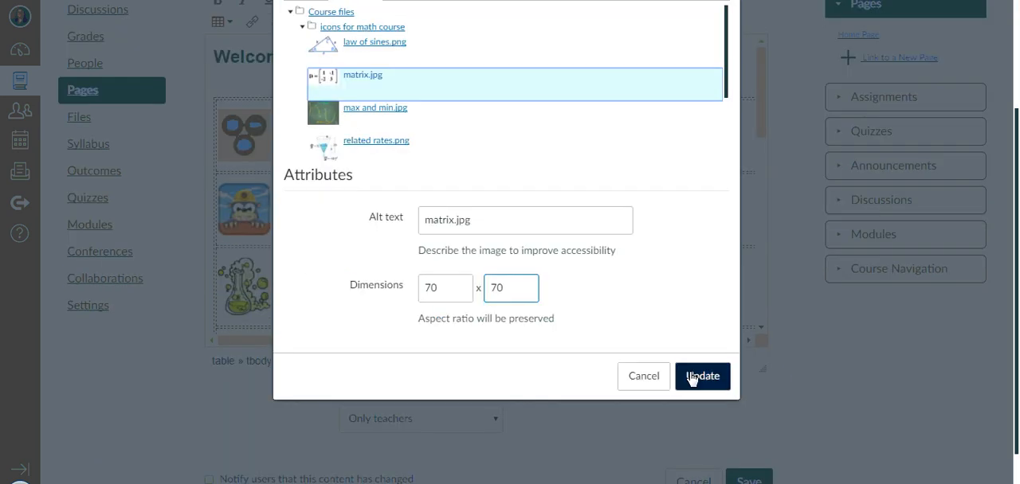
pyautogui.click(691, 377)
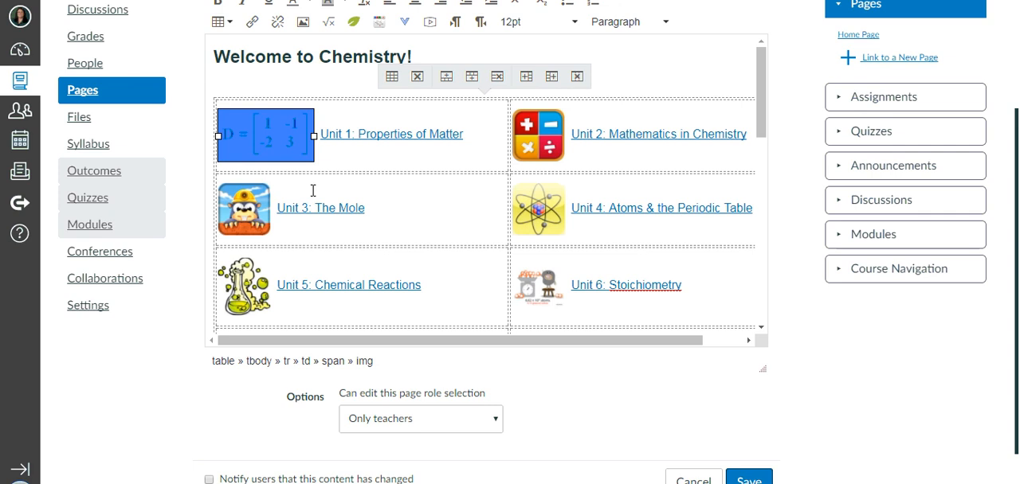
pyautogui.moveTo(314, 136); pyautogui.dragTo(298, 156)
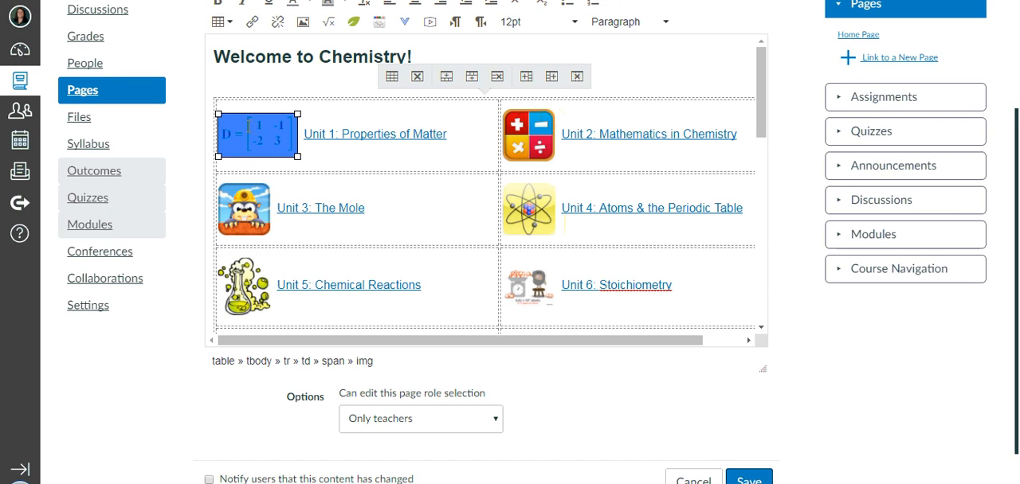
pyautogui.moveTo(298, 114)
pyautogui.mouseDown()
pyautogui.moveTo(272, 120)
pyautogui.moveTo(284, 118)
pyautogui.mouseUp()
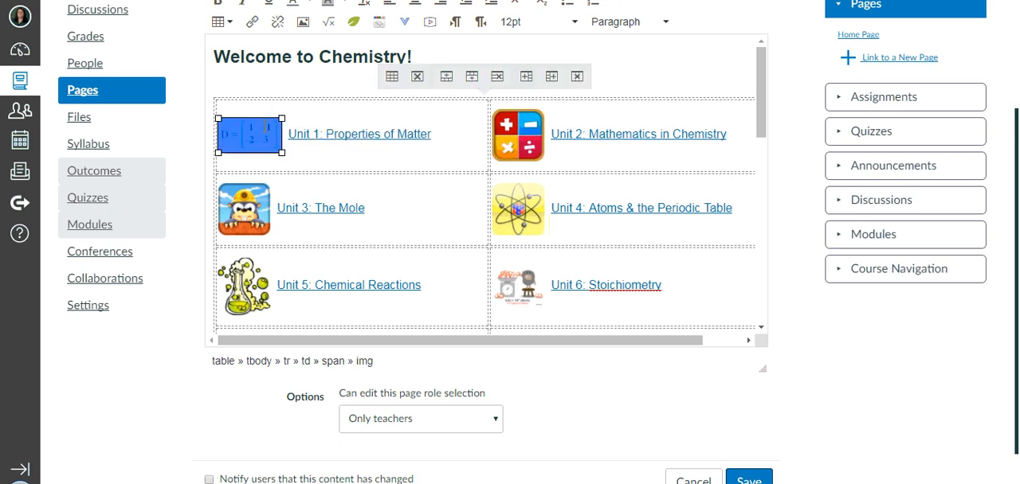
# Choose law of sines.png from the "icons for math course" folder as the new source of the Unit 1 icon.
pyautogui.click(302, 24)
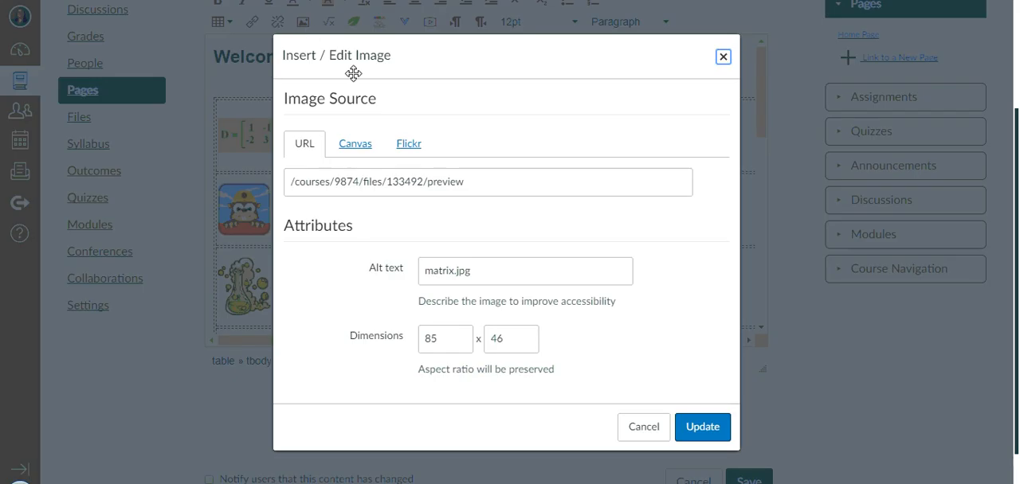
pyautogui.click(354, 143)
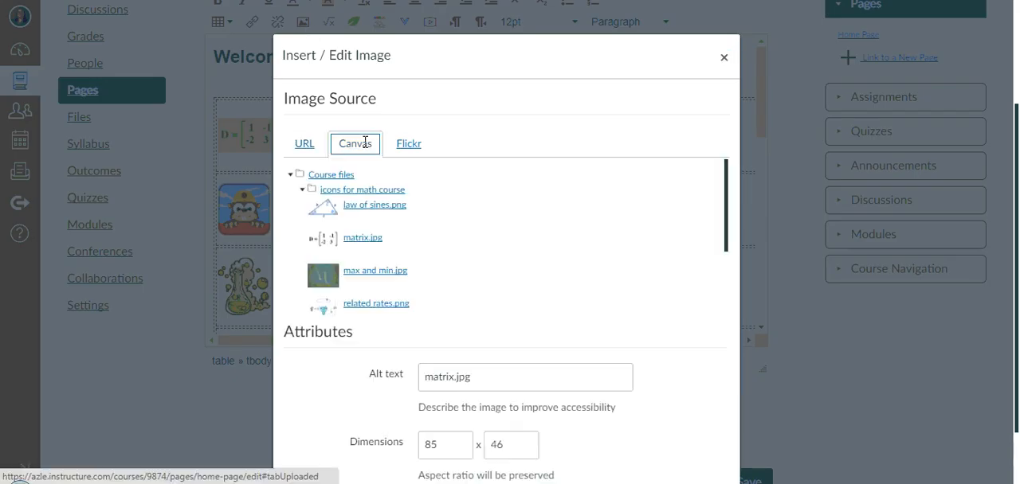
pyautogui.click(363, 219)
# Enter dimensions of 70 x 70 for the law of sines image and apply it as the Unit 1 icon.
pyautogui.scroll(-1, 589, 447)
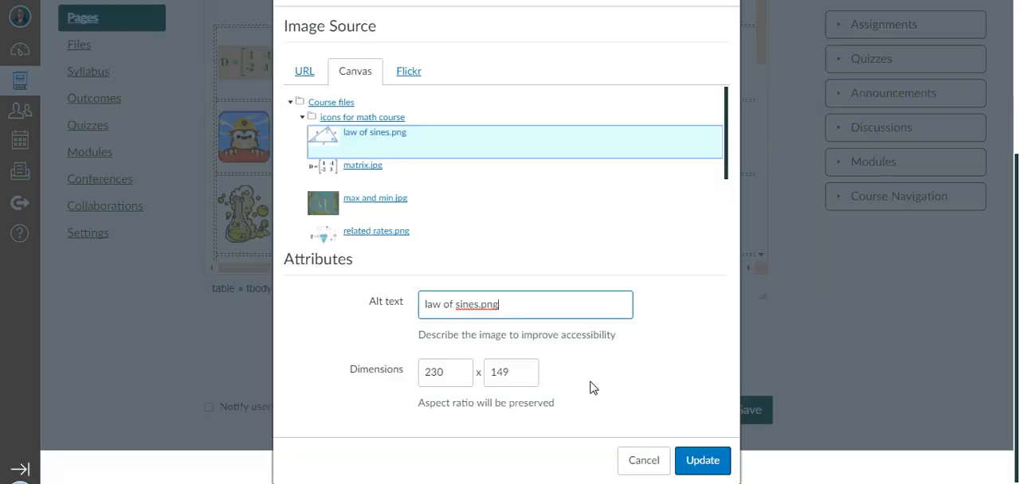
pyautogui.click(458, 371)
pyautogui.moveTo(457, 371); pyautogui.dragTo(391, 361)
pyautogui.write('70')
pyautogui.press('Tab')
pyautogui.write('7')
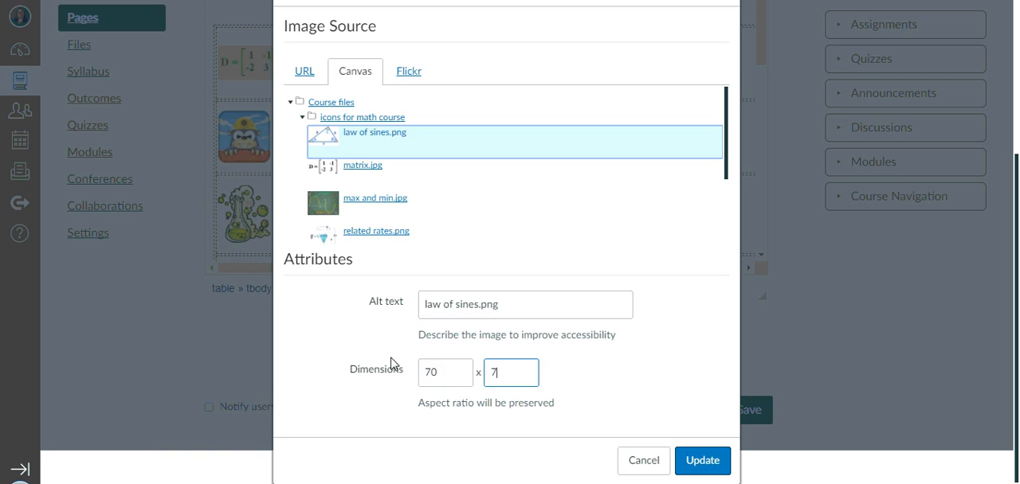
pyautogui.write('0')
pyautogui.click(589, 389)
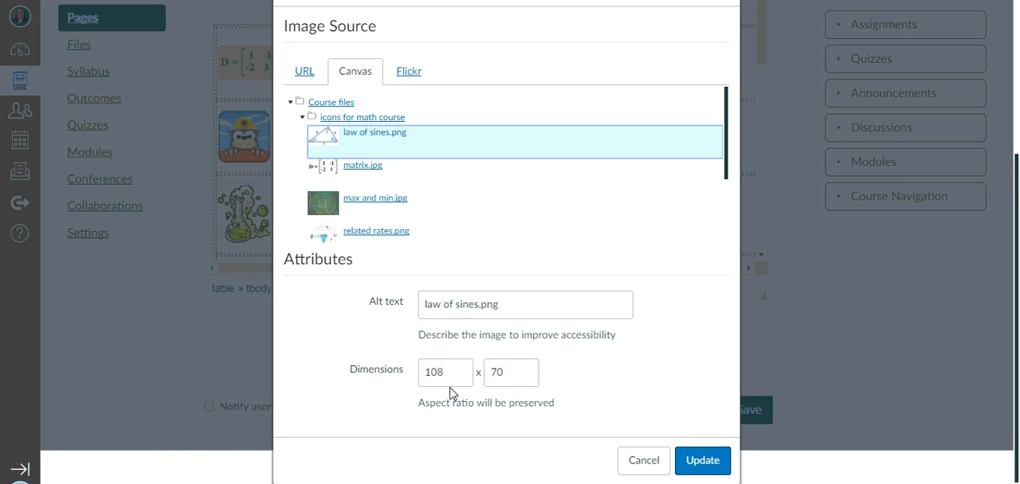
pyautogui.click(699, 462)
pyautogui.scroll(1, 245, 113)
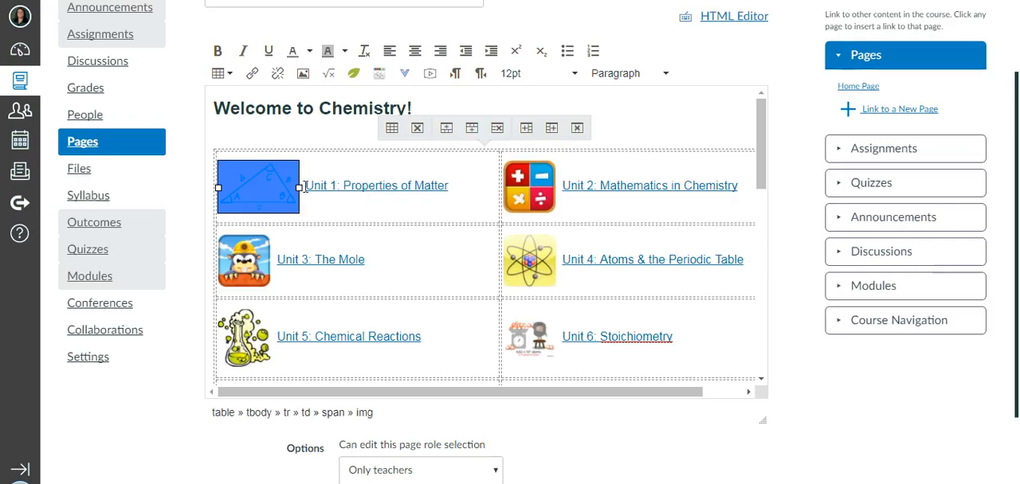
# Shrink the law of sines icon slightly and remove the link from the icon and its Unit 1 label.
pyautogui.moveTo(296, 188); pyautogui.dragTo(285, 201)
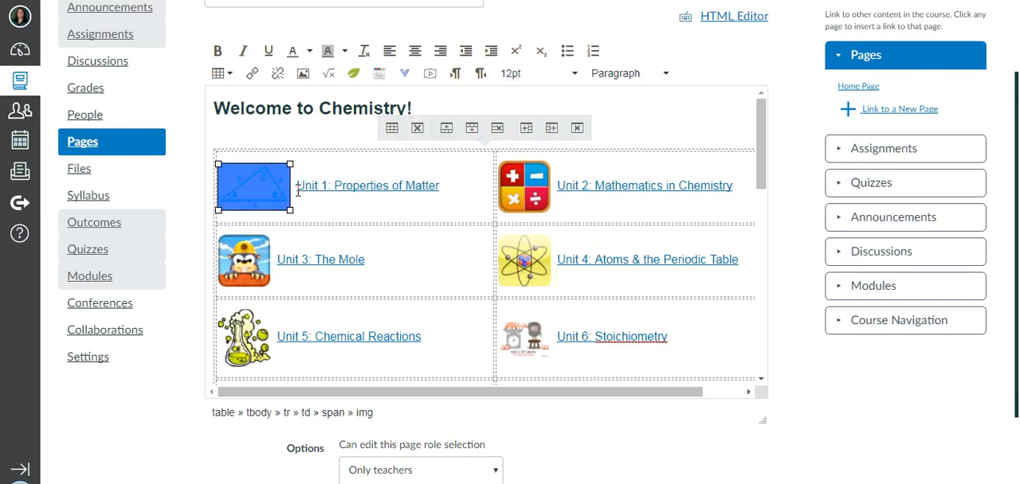
pyautogui.click(390, 189)
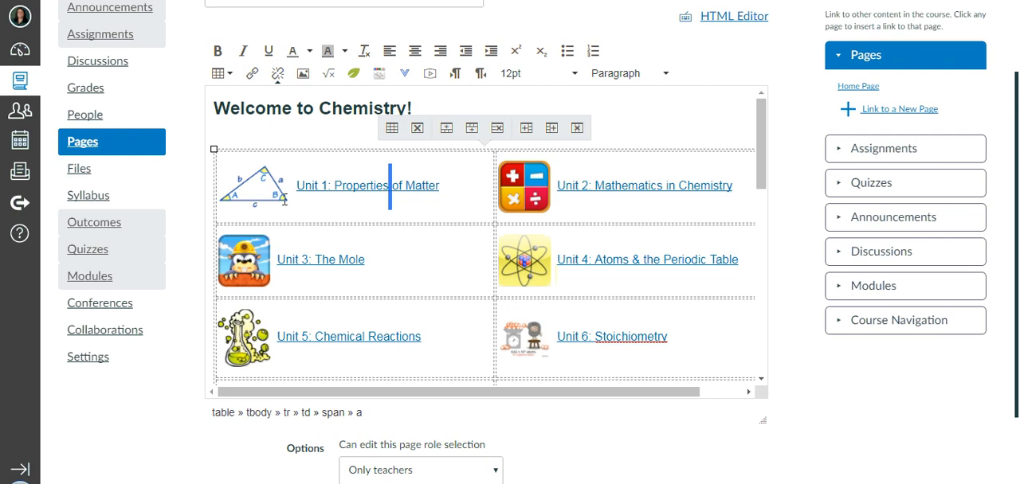
pyautogui.click(443, 192)
pyautogui.moveTo(445, 189); pyautogui.dragTo(237, 195)
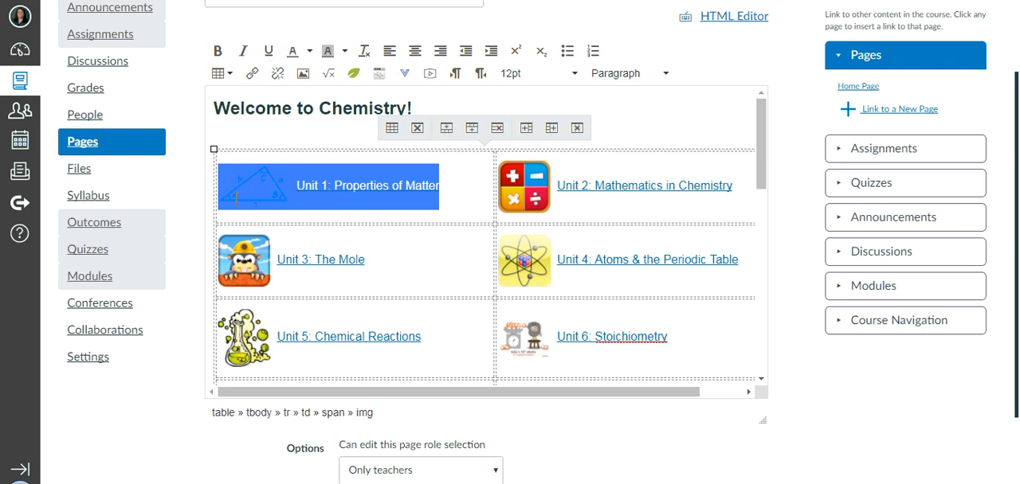
pyautogui.click(279, 75)
pyautogui.click(411, 219)
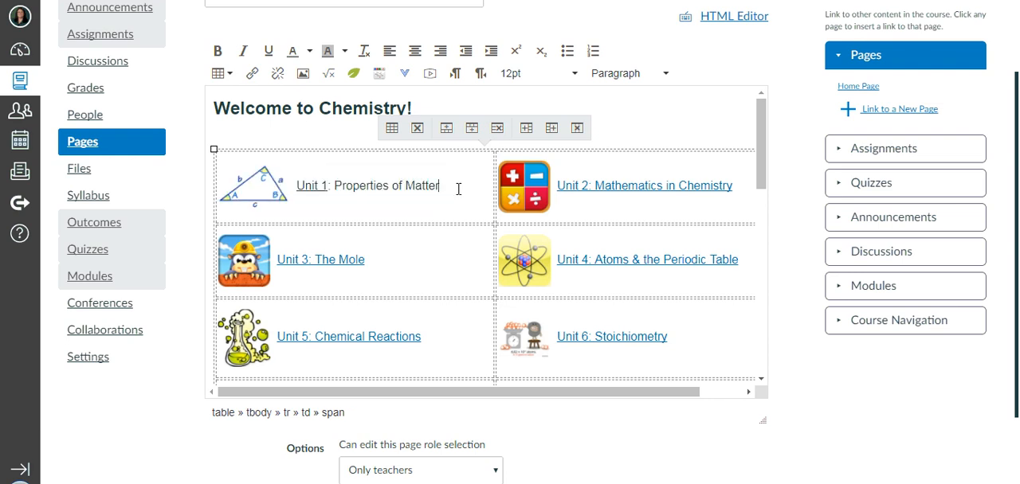
# Replace the Unit 1 label with "Law of Sines and Cosines" and check which course modules it can be linked to.
pyautogui.moveTo(458, 189); pyautogui.dragTo(298, 190)
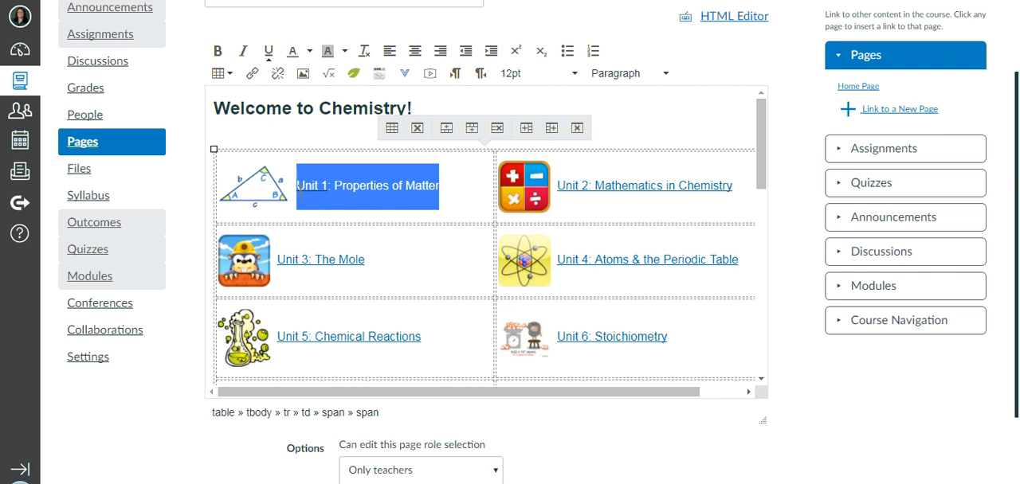
pyautogui.write('Law o')
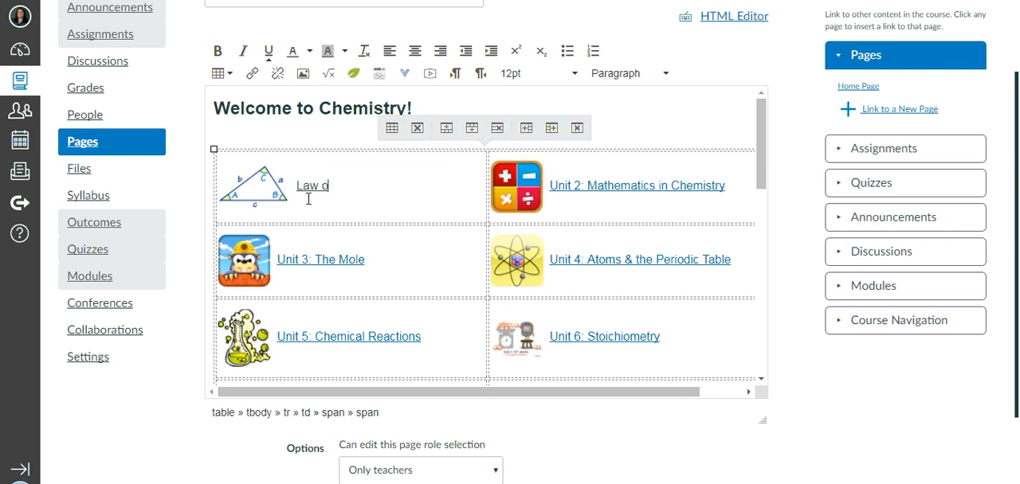
pyautogui.write('f Sines and Cosines')
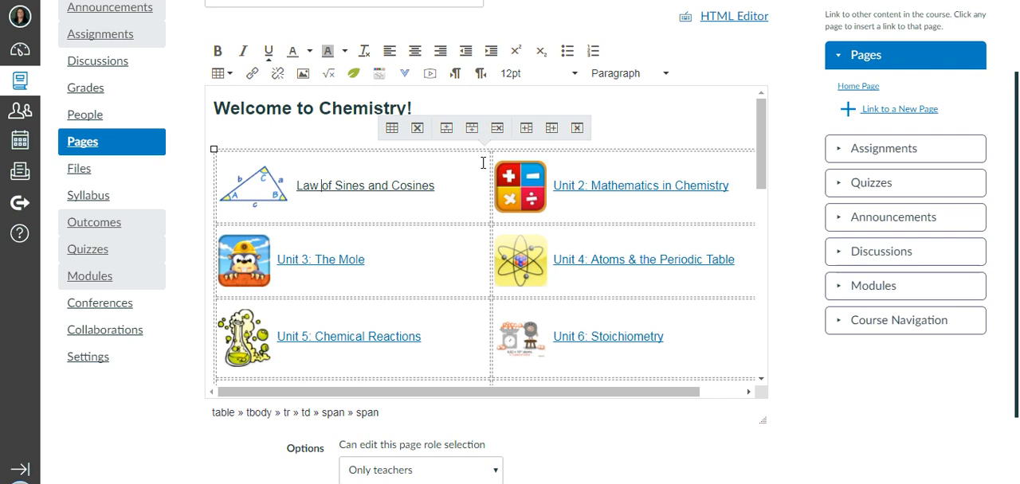
pyautogui.moveTo(461, 187); pyautogui.dragTo(218, 186)
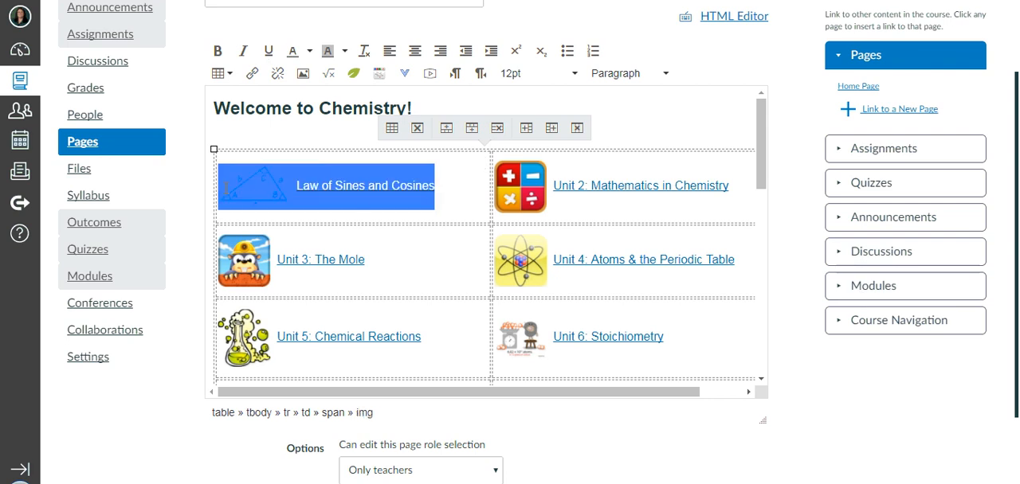
pyautogui.click(873, 291)
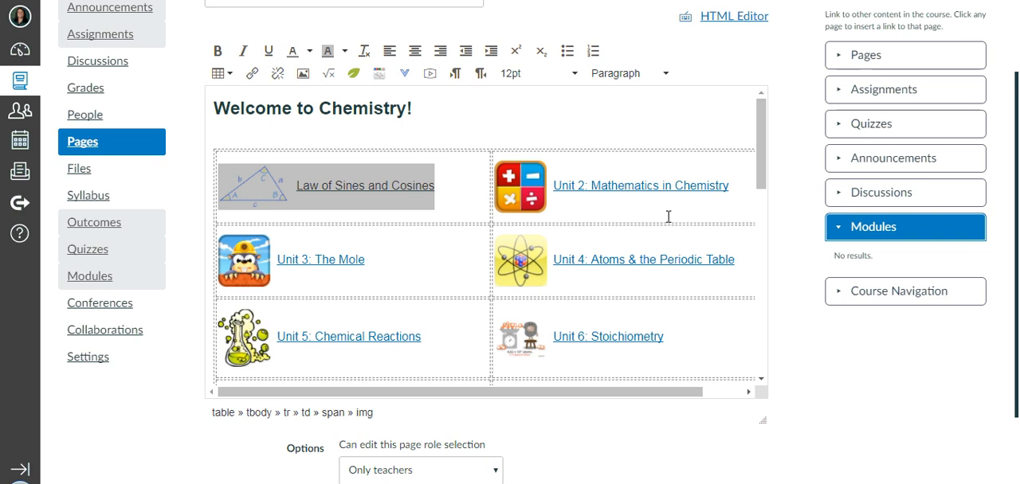
# Start editing the Unit 2 icon's image and browse the "icons for math course" folder in the course files for a new source.
pyautogui.click(598, 188)
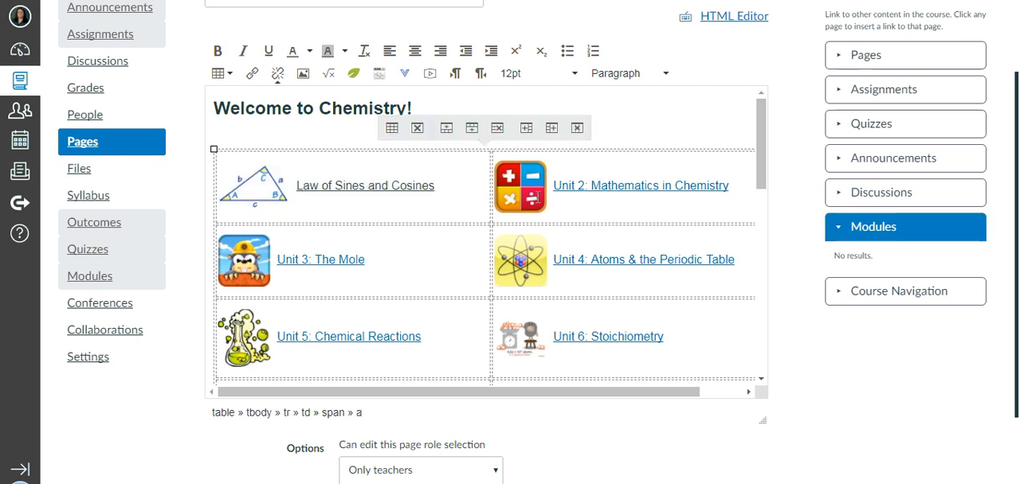
pyautogui.click(518, 196)
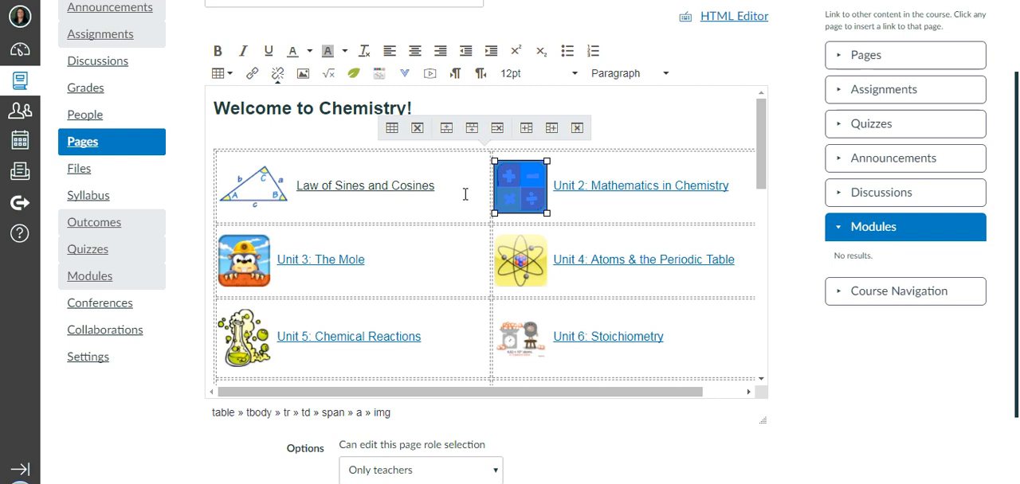
pyautogui.click(302, 71)
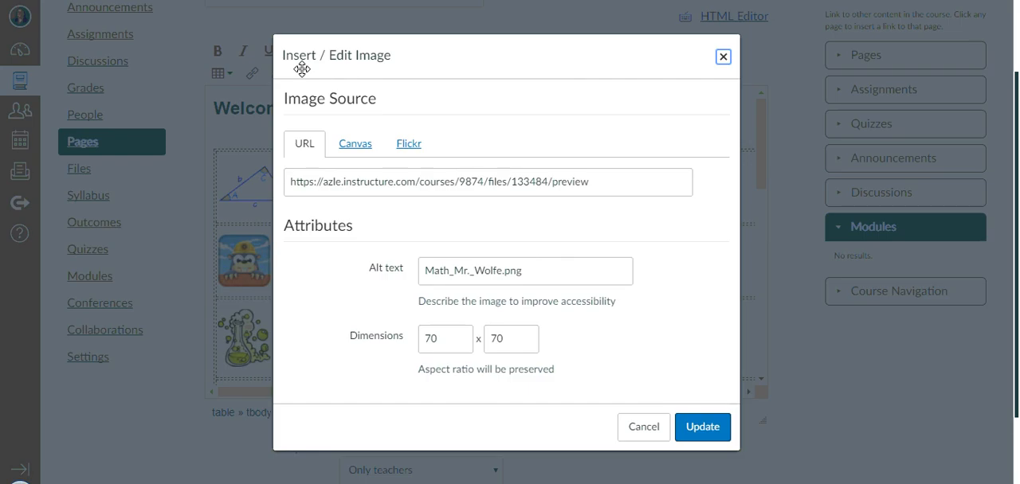
pyautogui.click(356, 147)
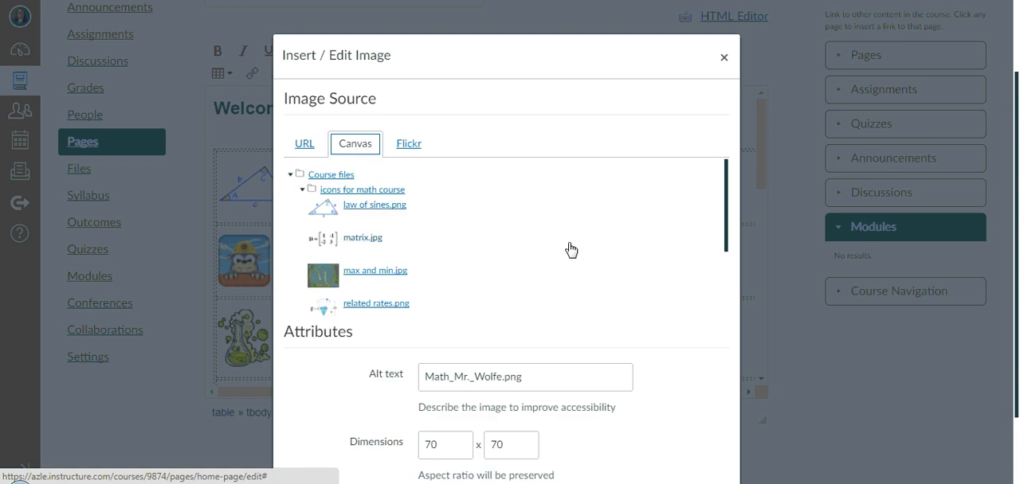
pyautogui.moveTo(727, 206); pyautogui.dragTo(724, 268)
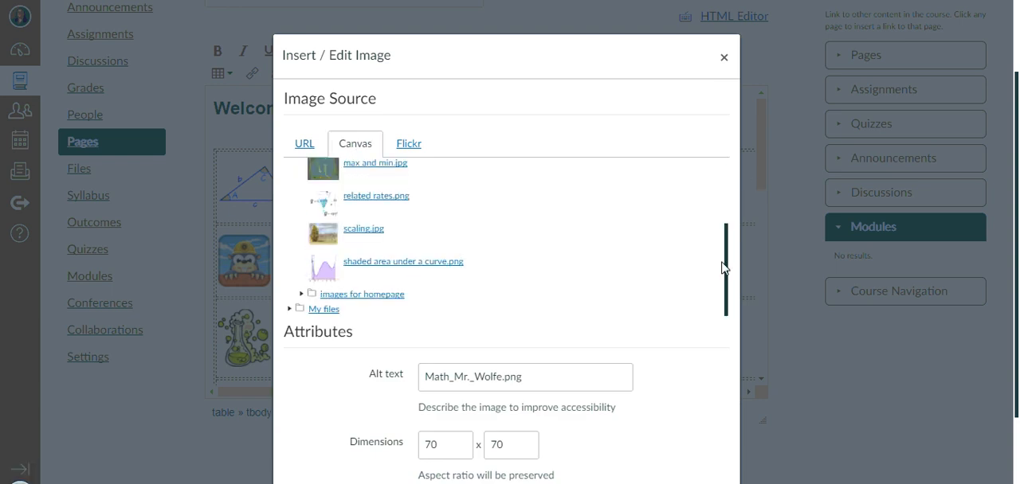
# Try shaded area under a curve.png and scaling.jpg as the Unit 2 icon's source.
pyautogui.click(401, 271)
pyautogui.scroll(-1, 630, 316)
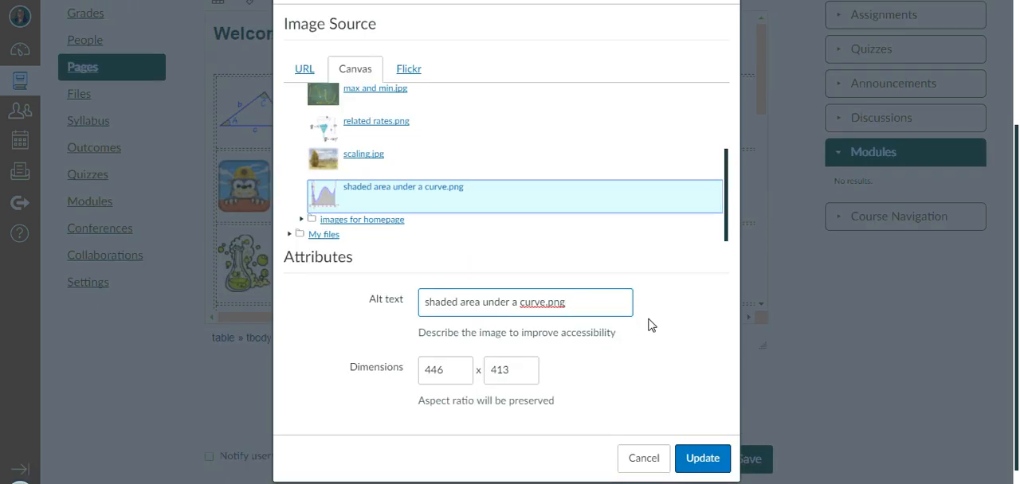
pyautogui.click(457, 371)
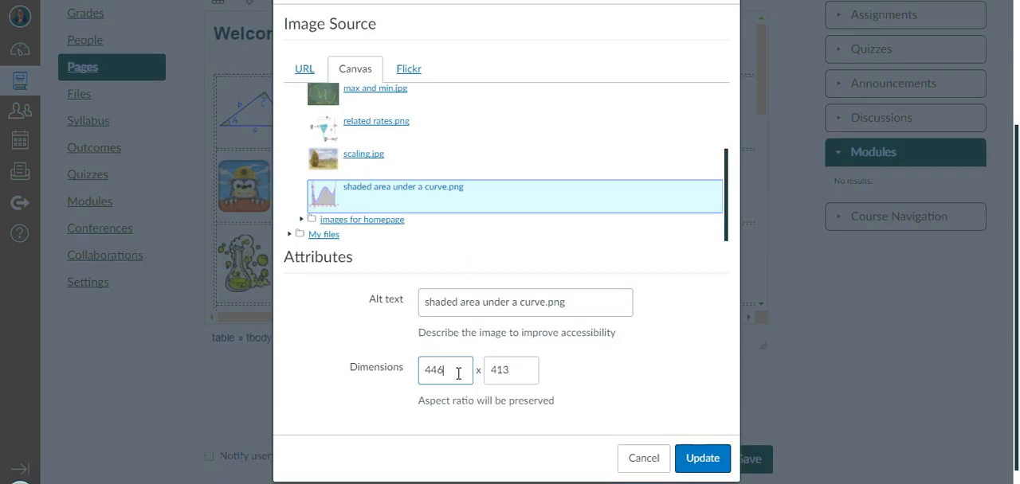
pyautogui.click(350, 159)
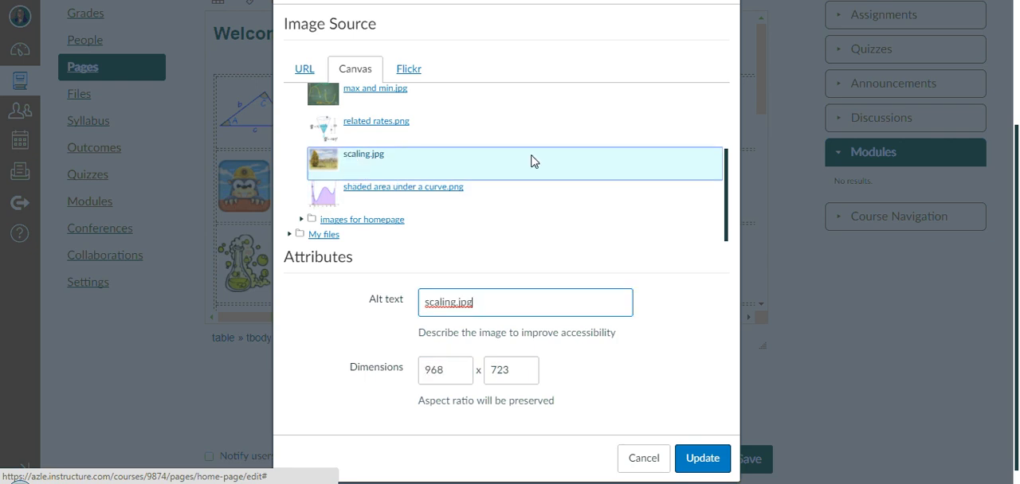
pyautogui.click(670, 283)
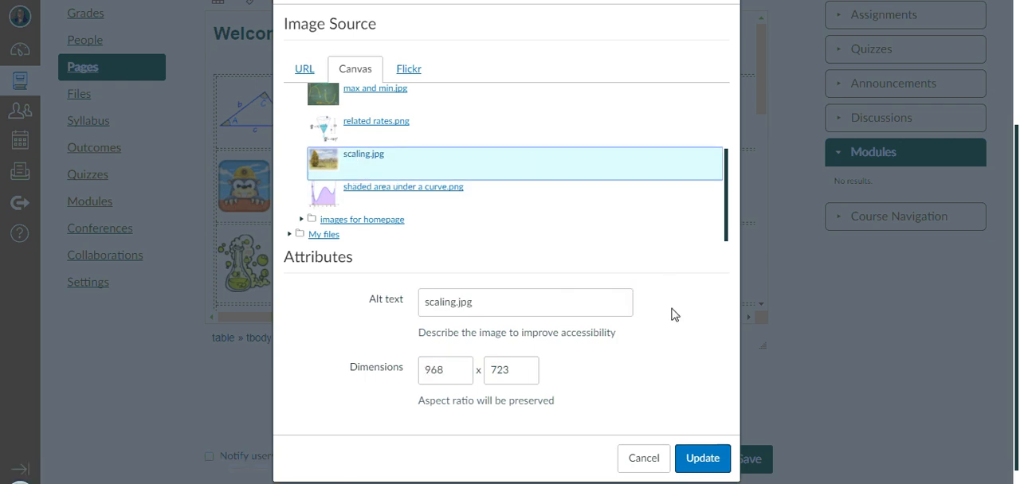
# Apply related rates.png with dimensions 70 x 70 as the Unit 2 icon.
pyautogui.click(356, 128)
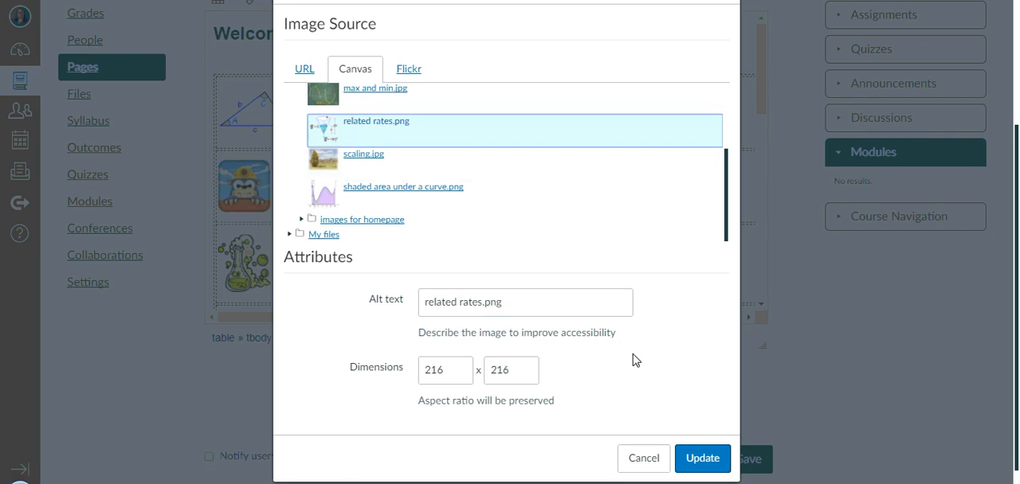
pyautogui.doubleClick(467, 369)
pyautogui.write('70')
pyautogui.press('Tab')
pyautogui.write('70')
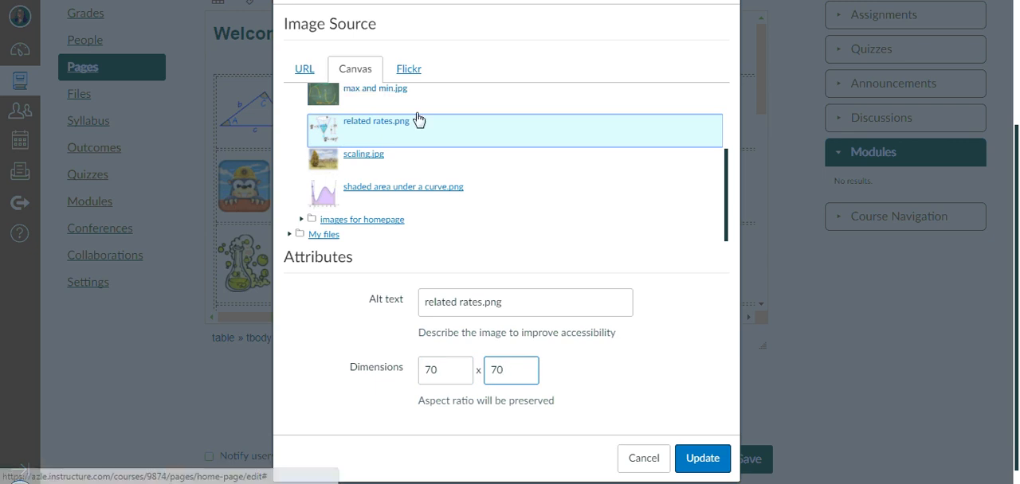
pyautogui.click(706, 460)
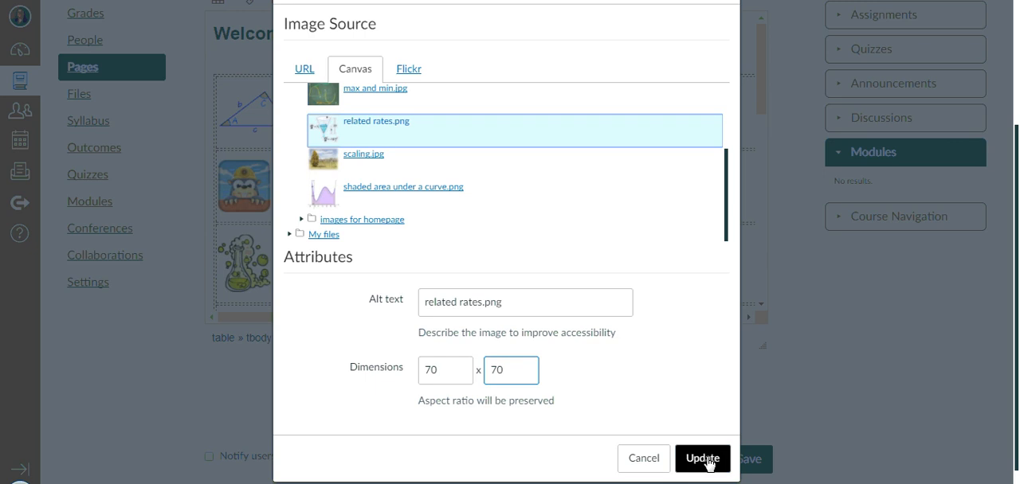
pyautogui.click(702, 459)
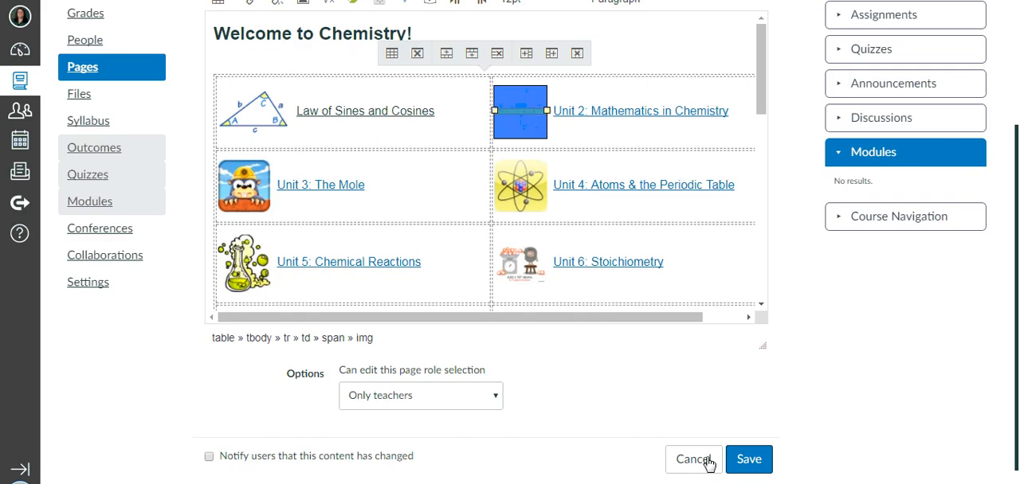
# Replace the Unit 2 label "Mathematics in Chemistry" with "Related Rates".
pyautogui.click(559, 134)
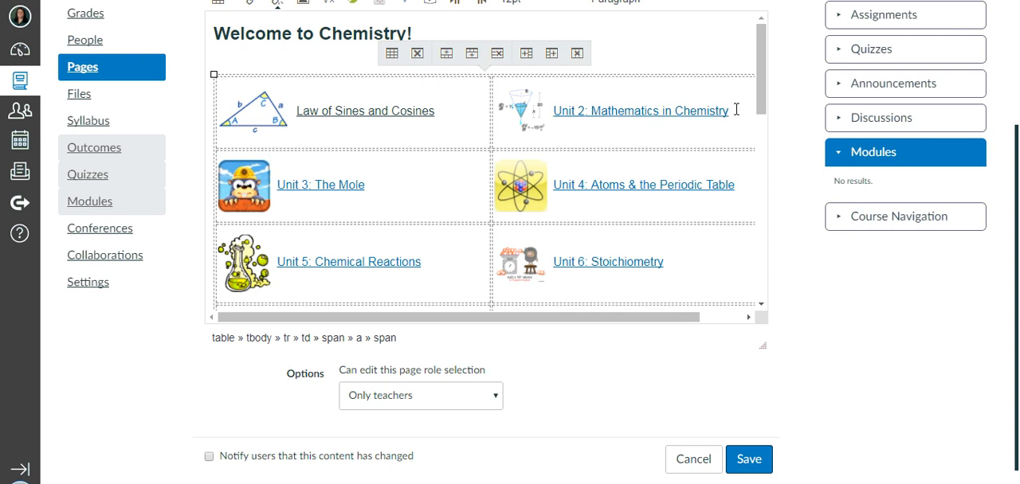
pyautogui.moveTo(737, 109); pyautogui.dragTo(555, 118)
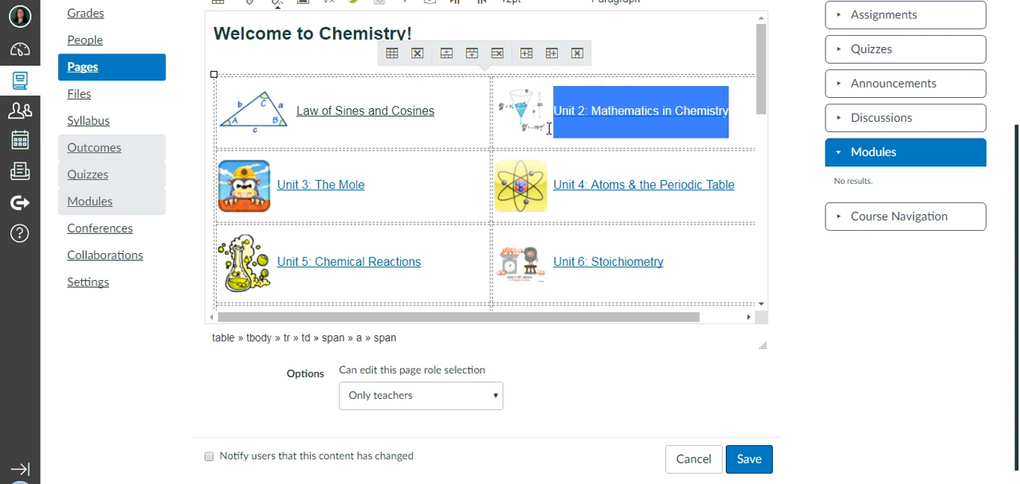
pyautogui.write('Related Rates')
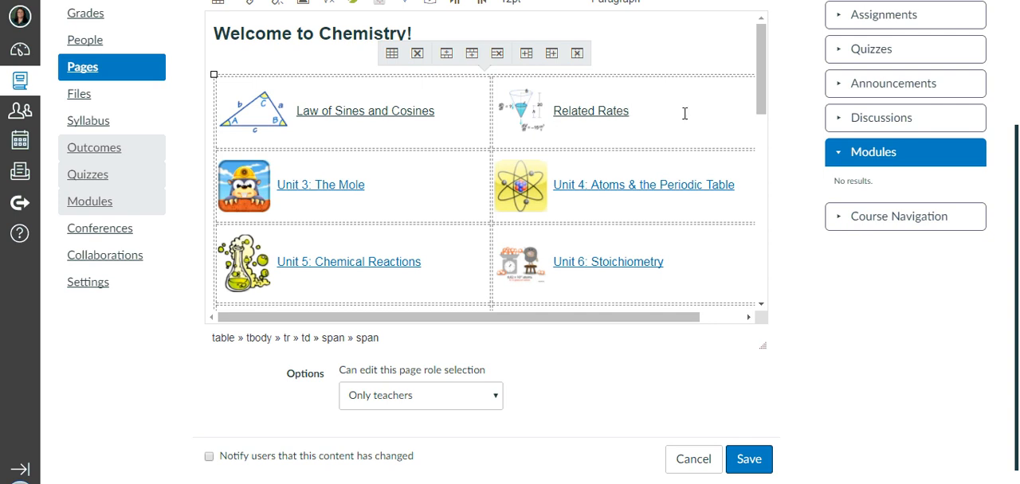
# Remove the link from the Related Rates icon and label, and save the home page.
pyautogui.hotkey('shift', 'Home')
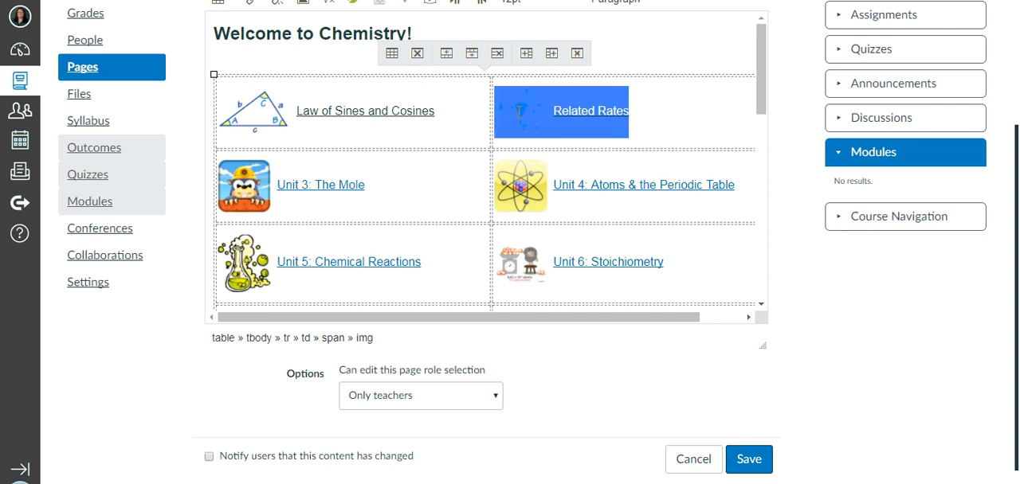
pyautogui.scroll(1, 278, 94)
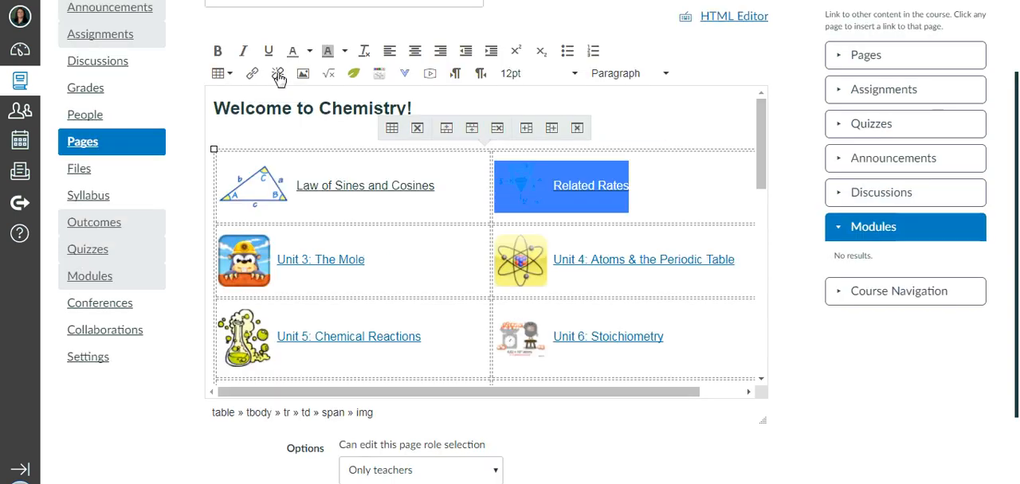
pyautogui.click(698, 194)
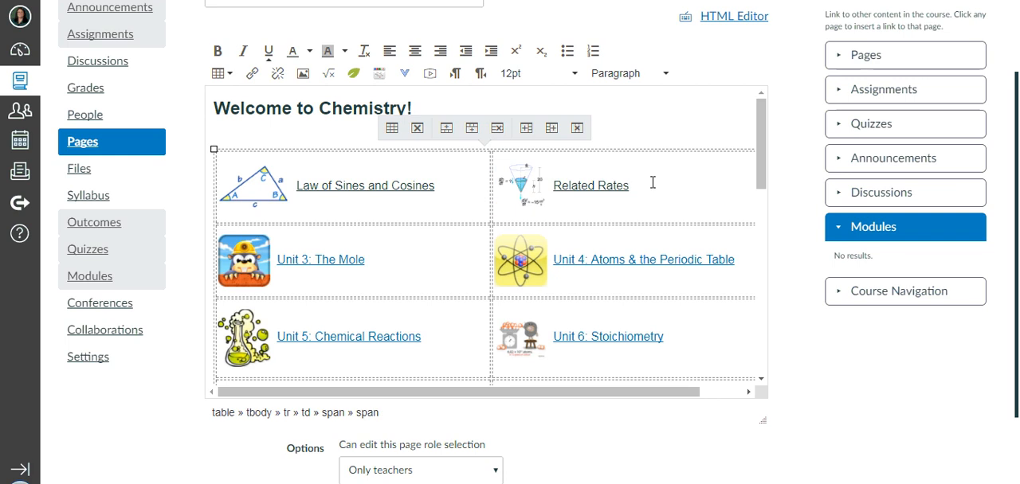
pyautogui.scroll(-2, 441, 282)
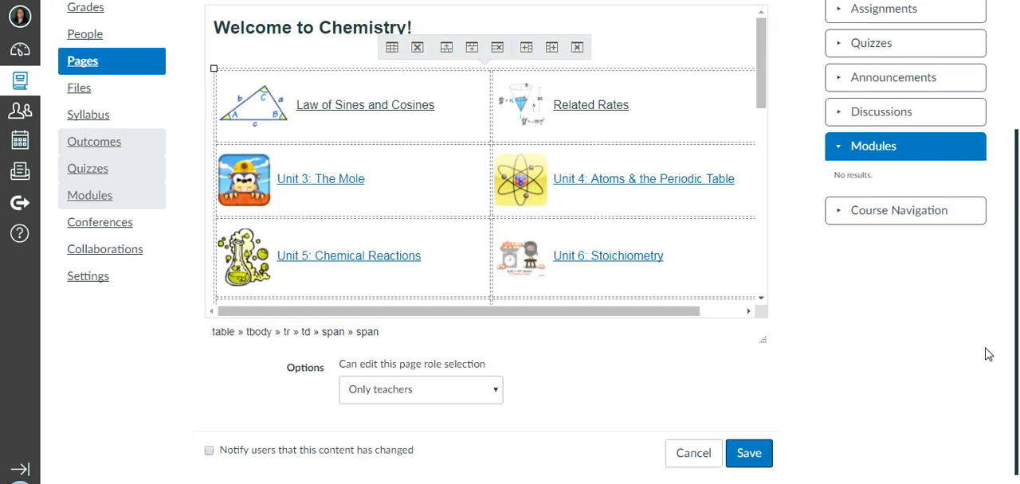
pyautogui.click(748, 444)
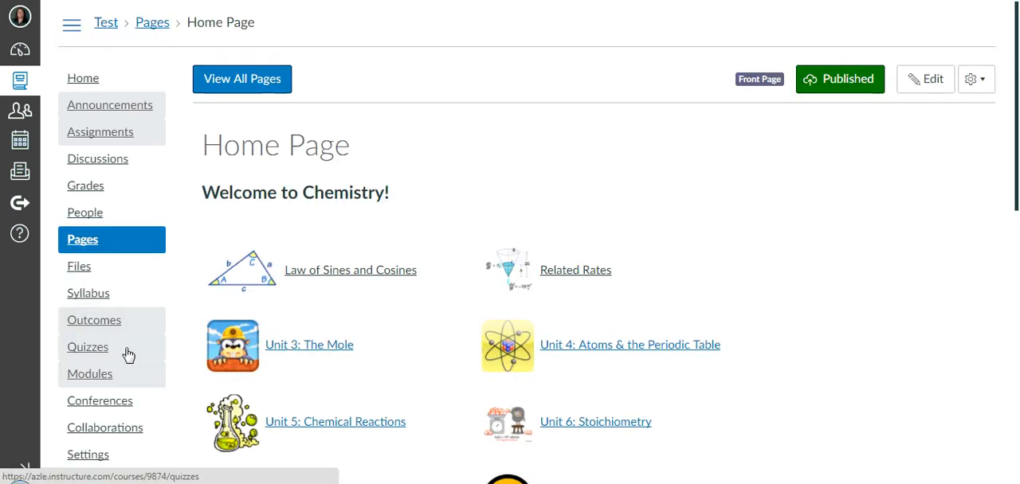
# Create a course module named "Related Rates".
pyautogui.click(106, 381)
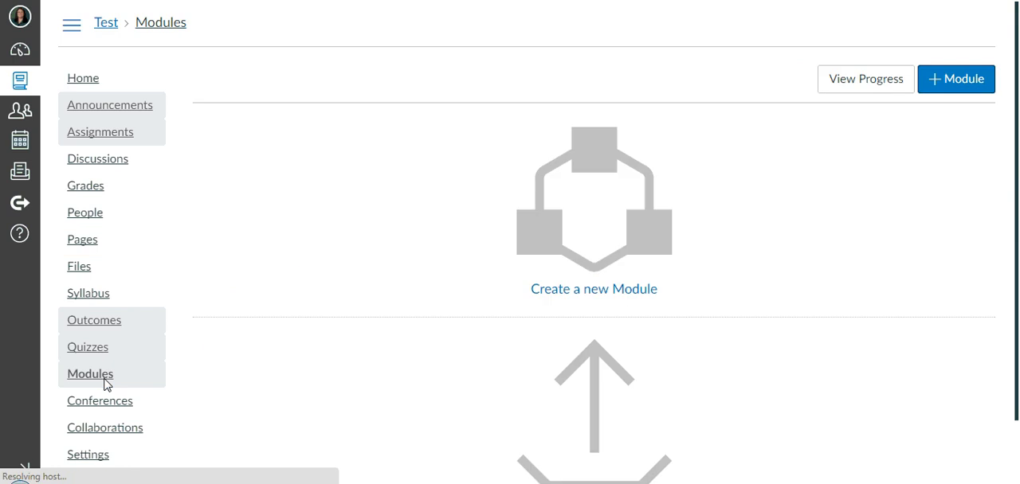
pyautogui.click(606, 195)
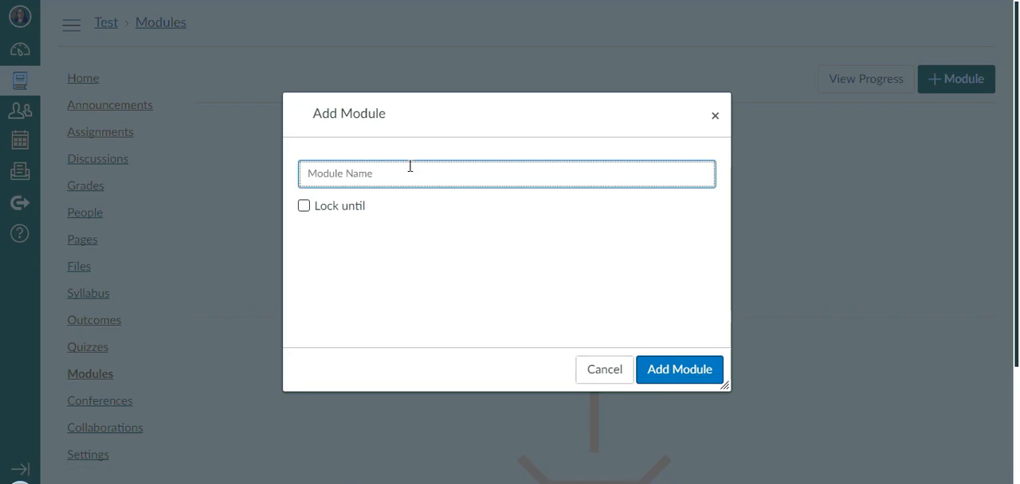
pyautogui.write('Related Rates')
pyautogui.click(670, 377)
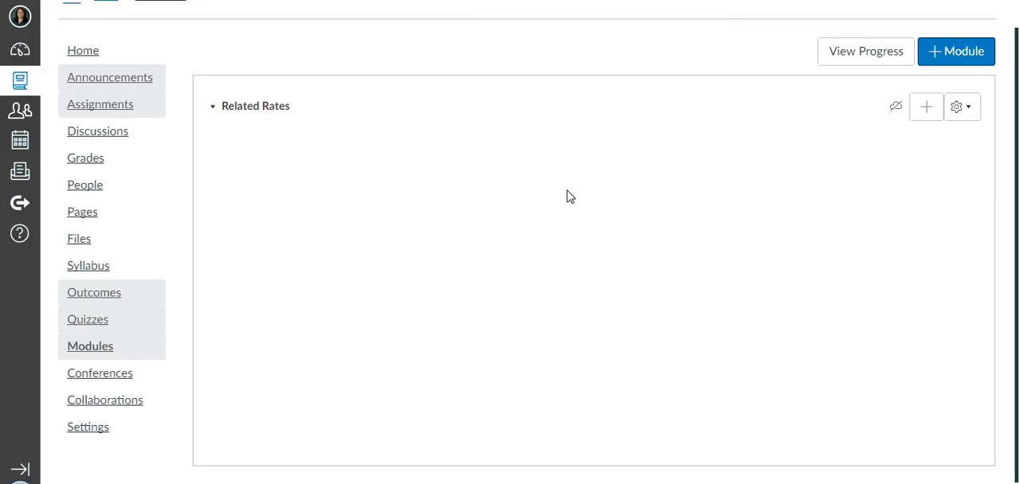
# Create a course module named "Law of Sines and Cosines".
pyautogui.click(980, 42)
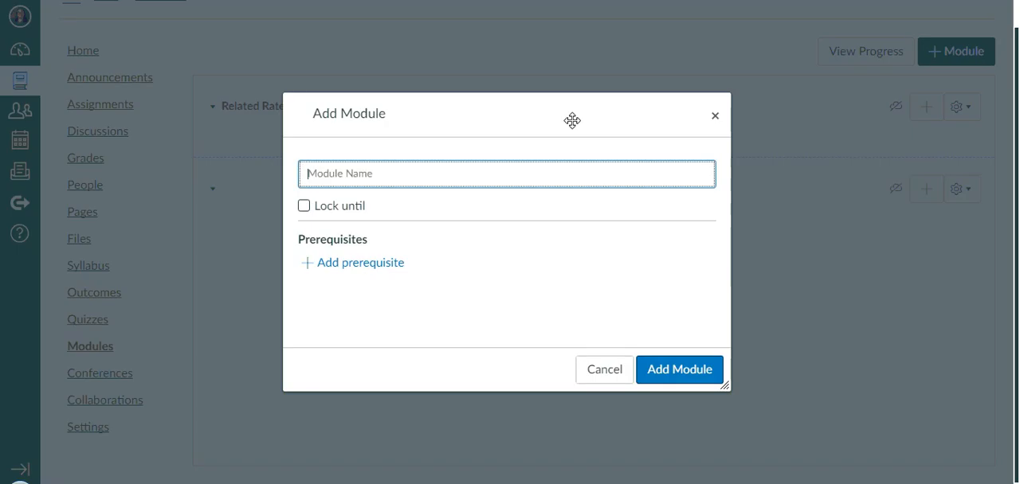
pyautogui.write('Law of ')
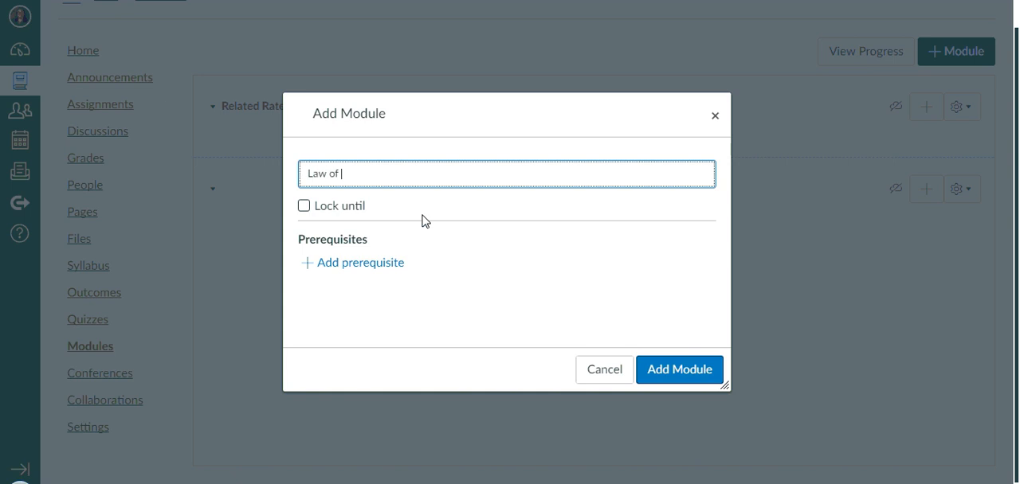
pyautogui.write('Sines and Cosines')
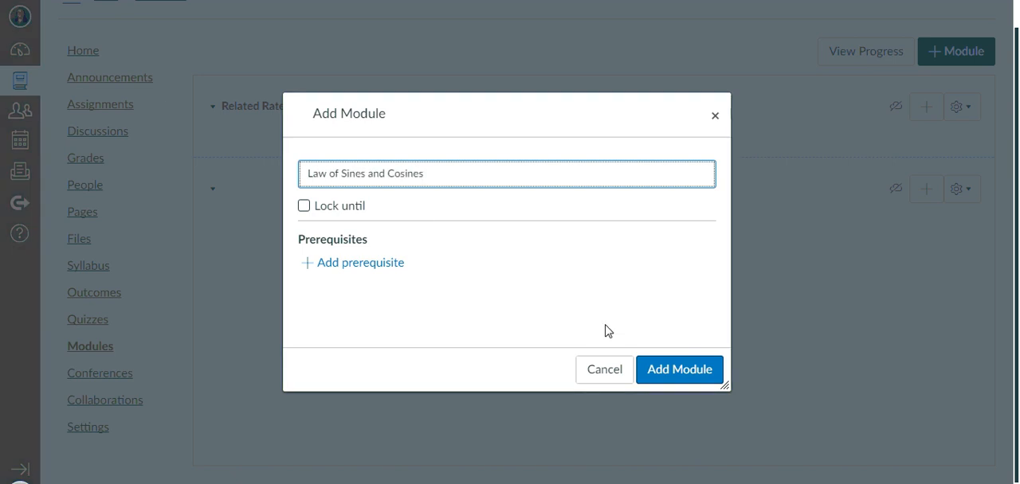
pyautogui.click(679, 370)
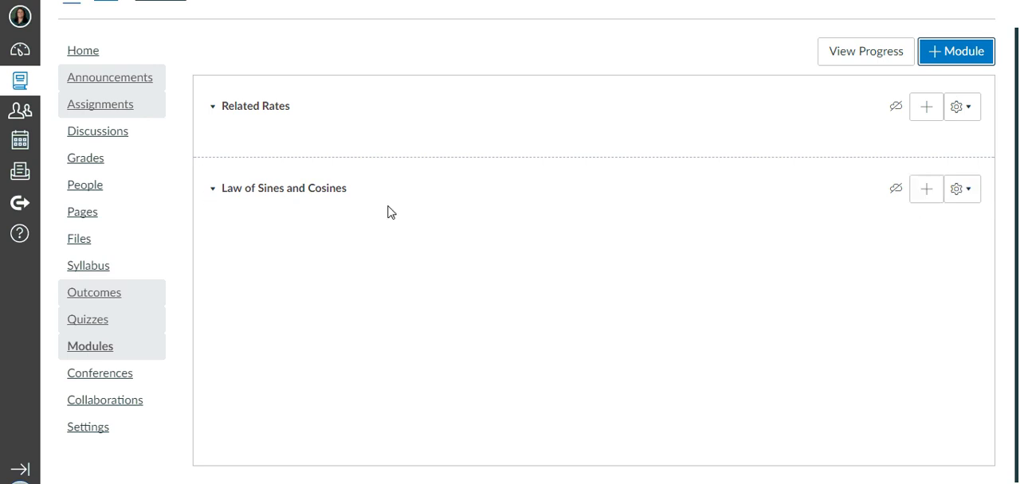
# Try to reorder the Law of Sines and Cosines module above Related Rates directly in the module list.
pyautogui.click(307, 179)
pyautogui.moveTo(299, 188); pyautogui.dragTo(292, 143)
pyautogui.click(213, 191)
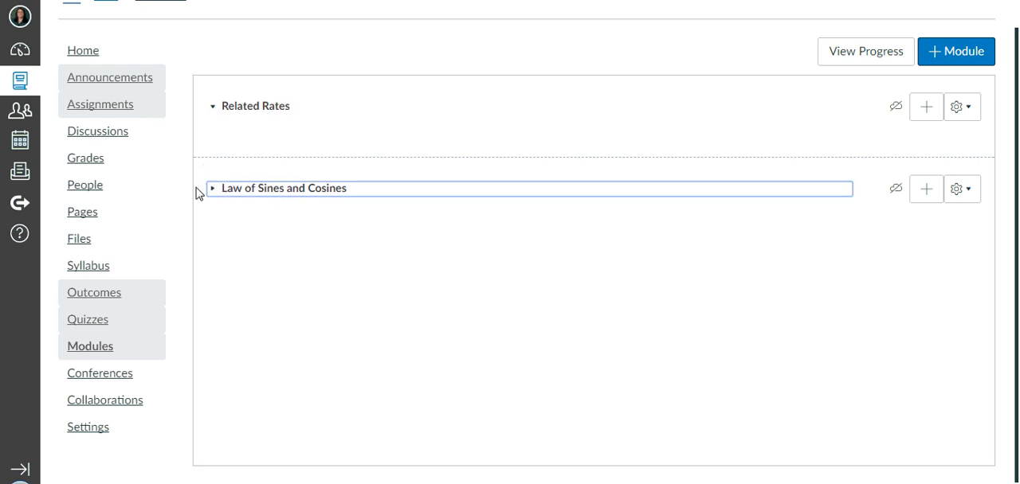
pyautogui.moveTo(196, 188); pyautogui.dragTo(196, 158)
pyautogui.click(196, 157)
pyautogui.scroll(1, 844, 164)
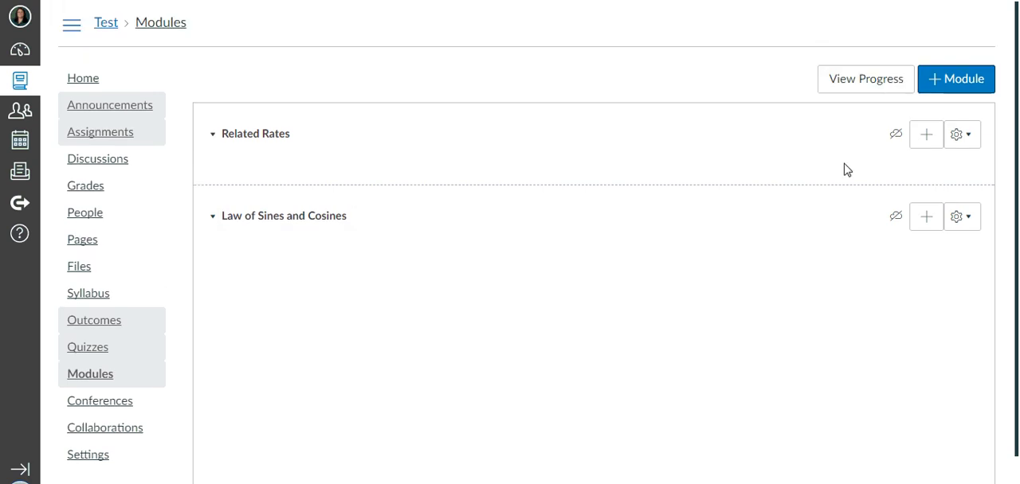
pyautogui.scroll(-1, 717, 181)
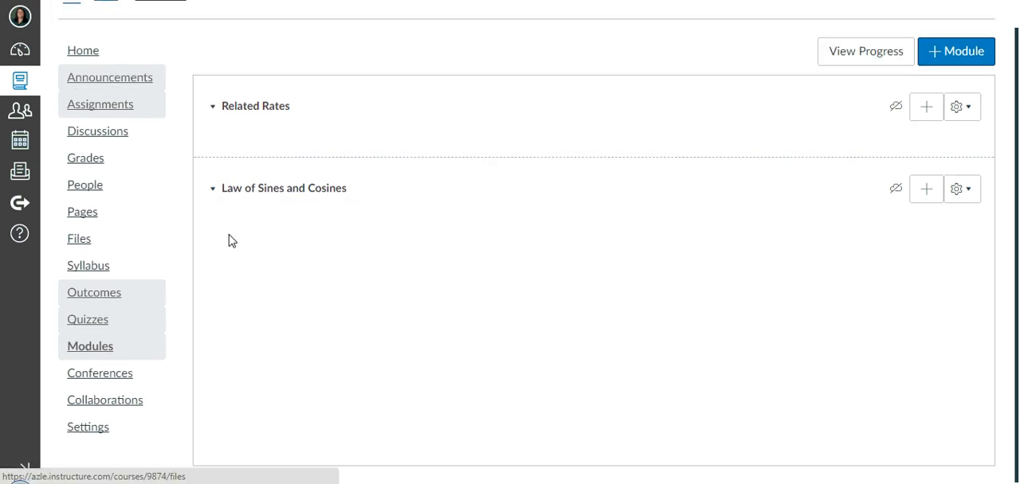
# Move the Law of Sines and Cosines module before the Related Rates module.
pyautogui.click(973, 196)
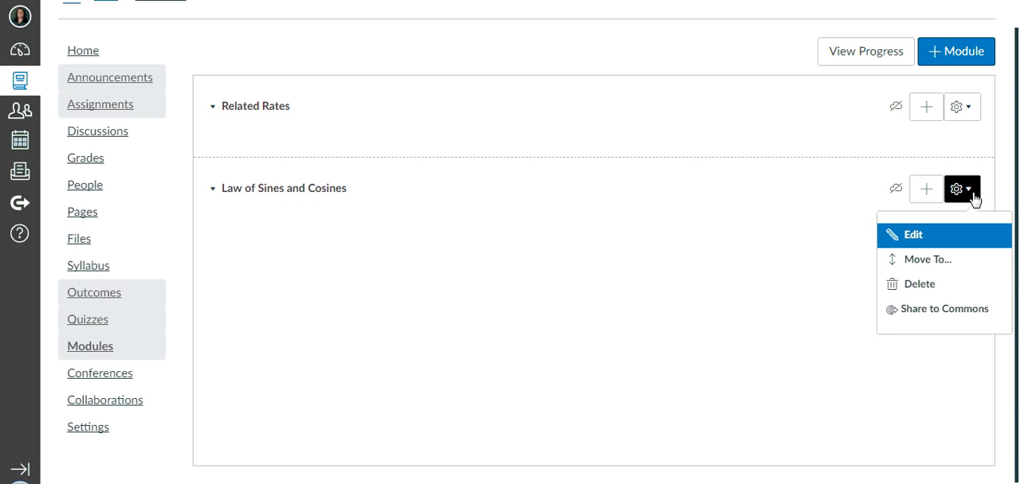
pyautogui.click(945, 263)
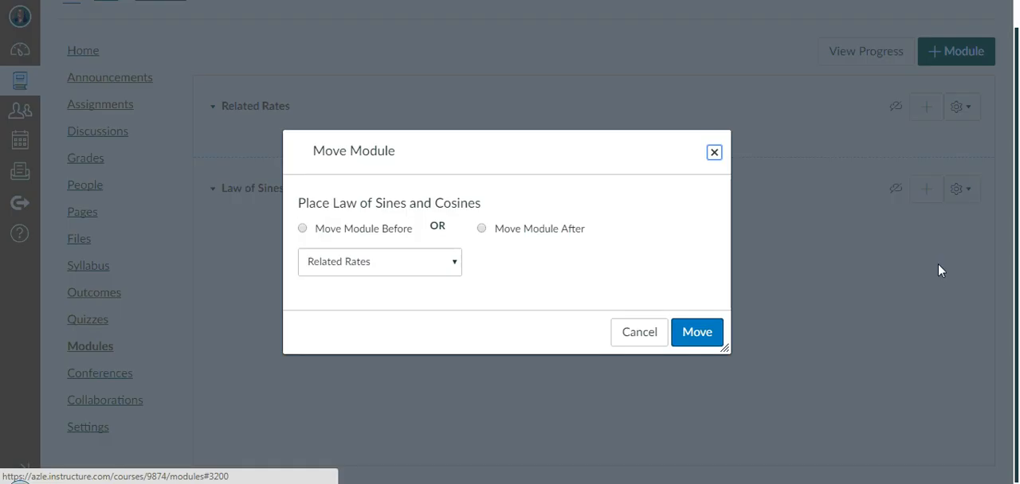
pyautogui.click(330, 237)
pyautogui.click(708, 340)
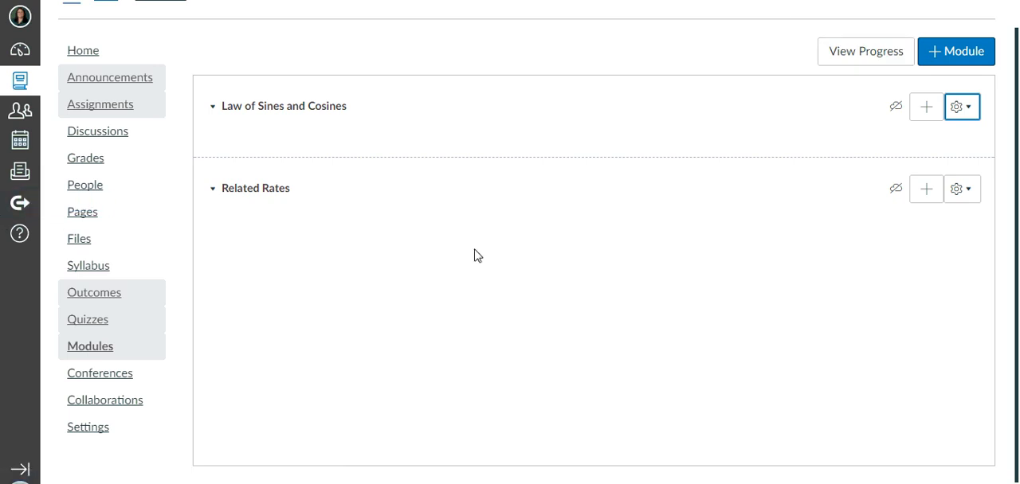
# Edit the home page and link the Law of Sines and Cosines icon and label to the module of the same name.
pyautogui.click(79, 214)
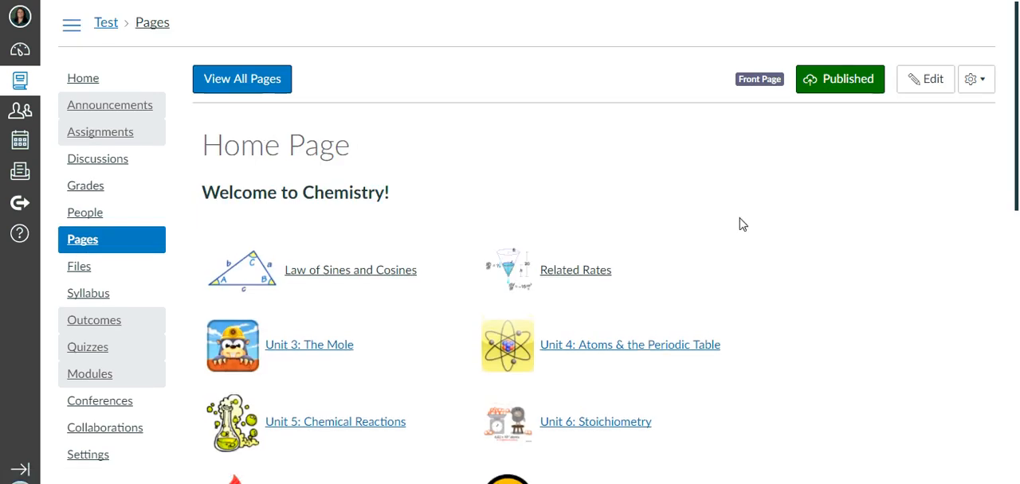
pyautogui.scroll(-2, 762, 189)
pyautogui.scroll(2, 813, 152)
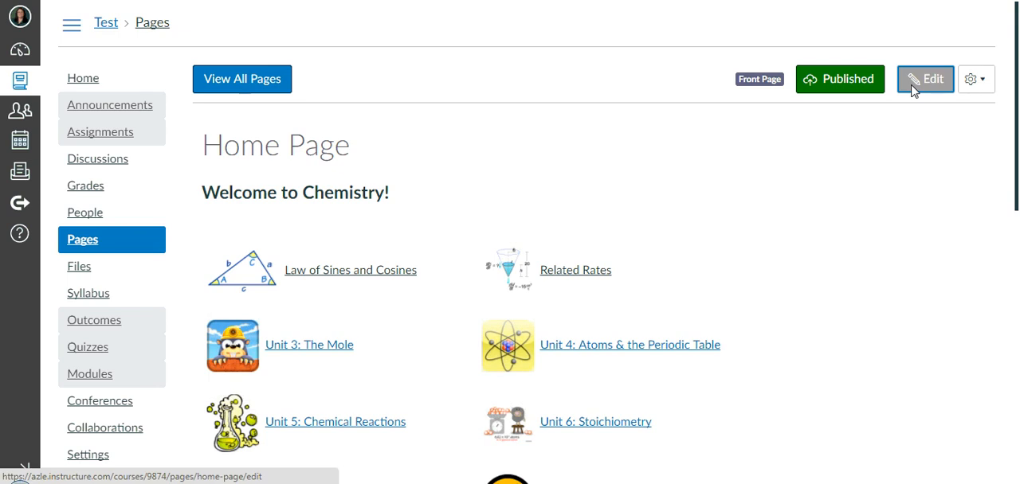
pyautogui.click(923, 81)
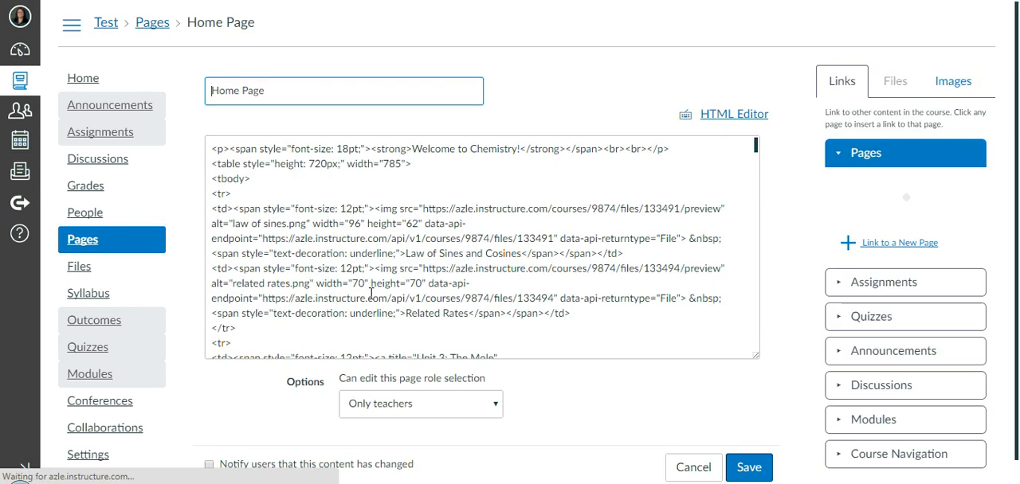
pyautogui.moveTo(438, 292); pyautogui.dragTo(219, 291)
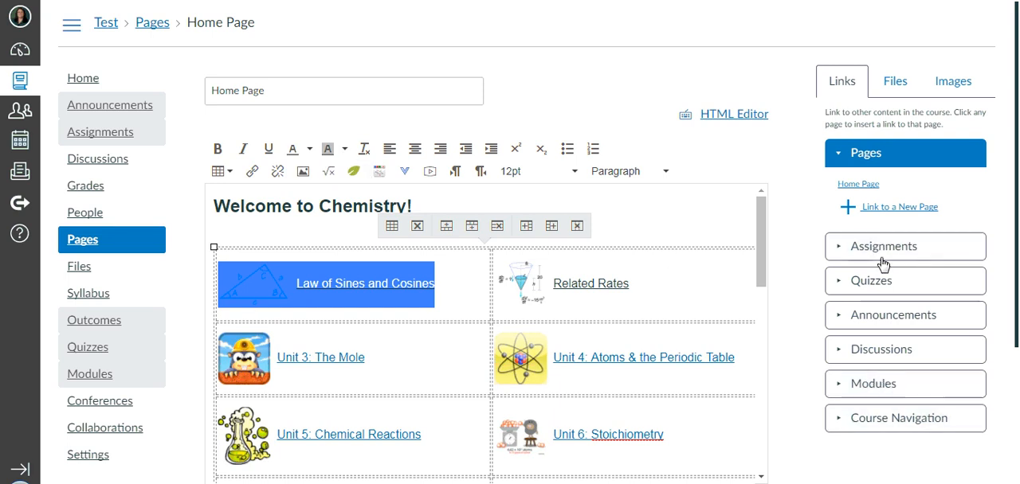
pyautogui.click(875, 384)
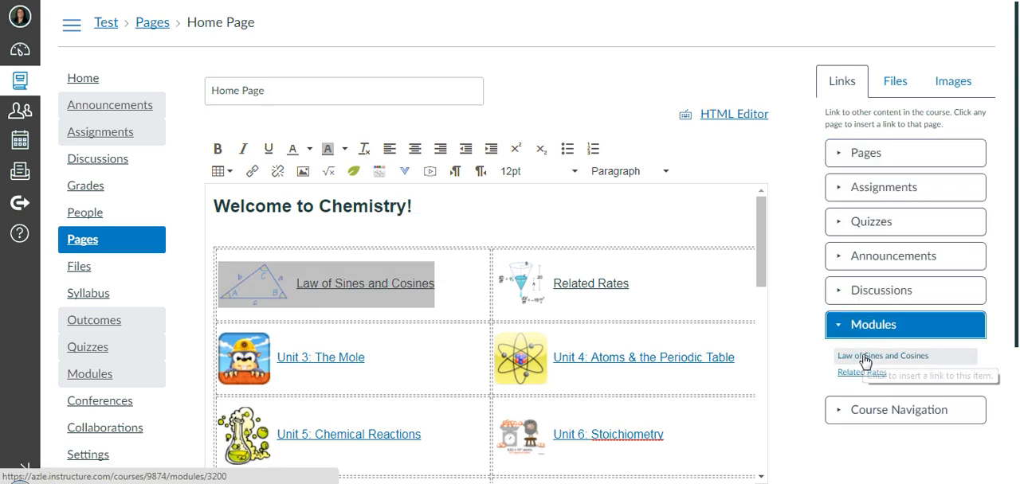
pyautogui.click(864, 358)
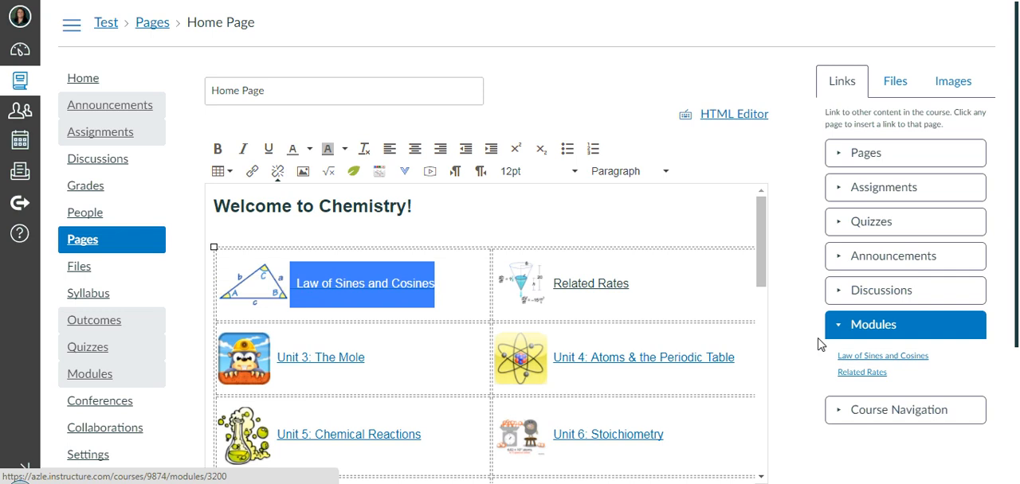
# Link the Related Rates icon and label on the home page to the Related Rates module.
pyautogui.scroll(-2, 599, 271)
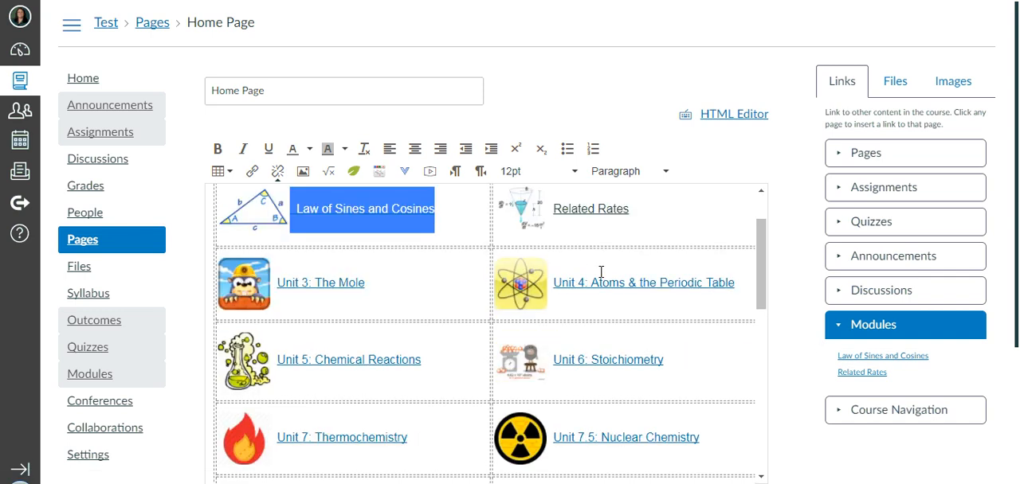
pyautogui.scroll(-1, 509, 389)
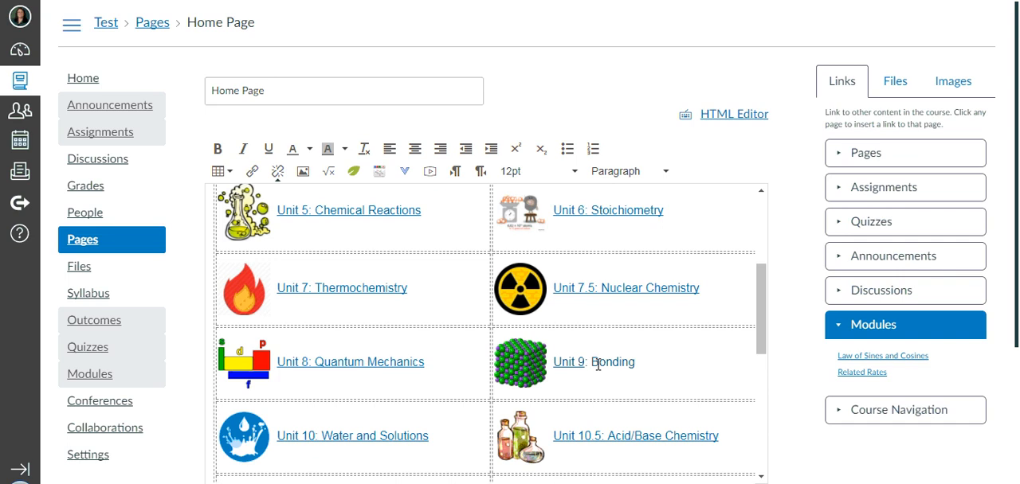
pyautogui.scroll(1, 470, 454)
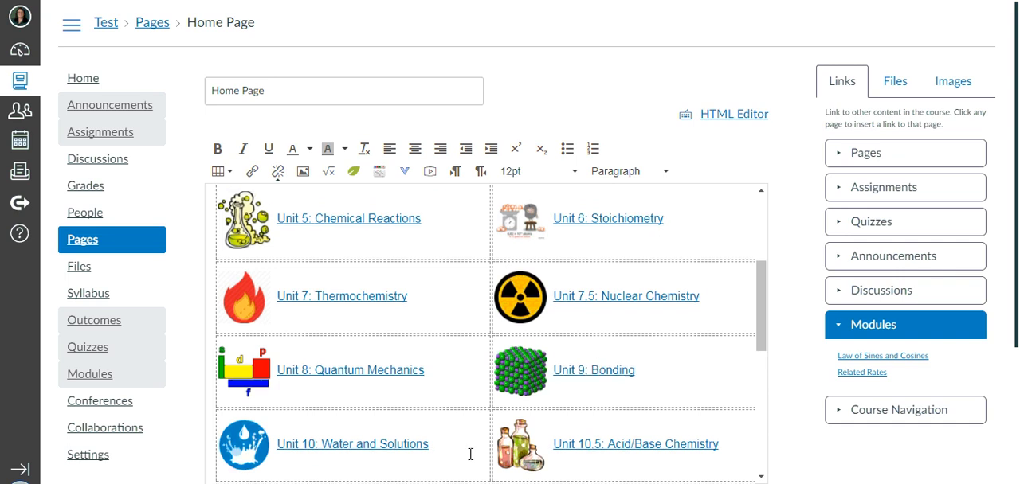
pyautogui.scroll(3, 470, 454)
pyautogui.click(648, 288)
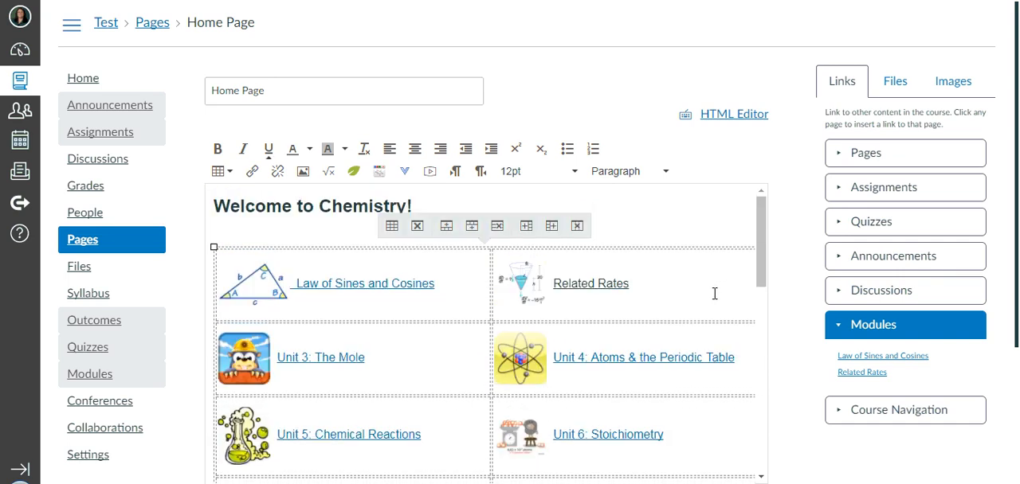
pyautogui.moveTo(659, 284); pyautogui.dragTo(512, 296)
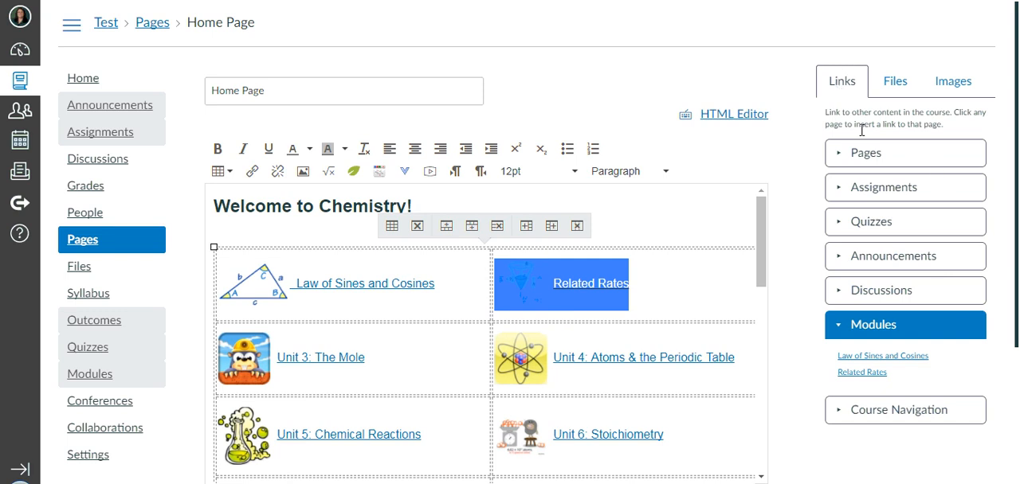
pyautogui.click(847, 374)
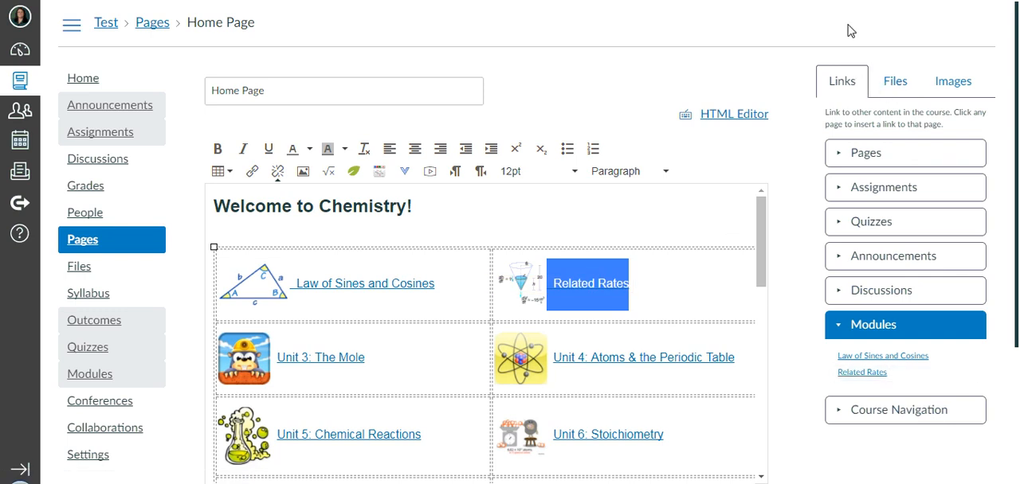
# Look through the course files and images that can be inserted into the page.
pyautogui.click(897, 86)
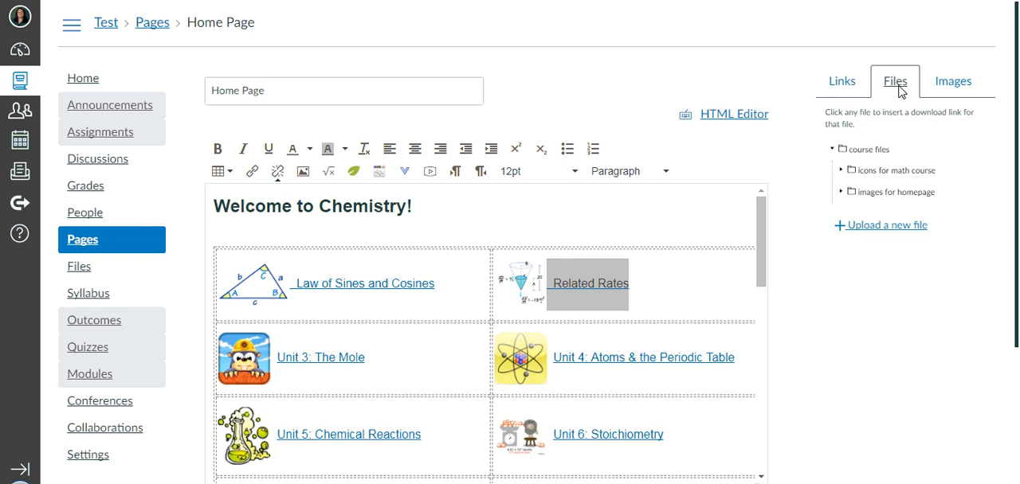
pyautogui.click(950, 86)
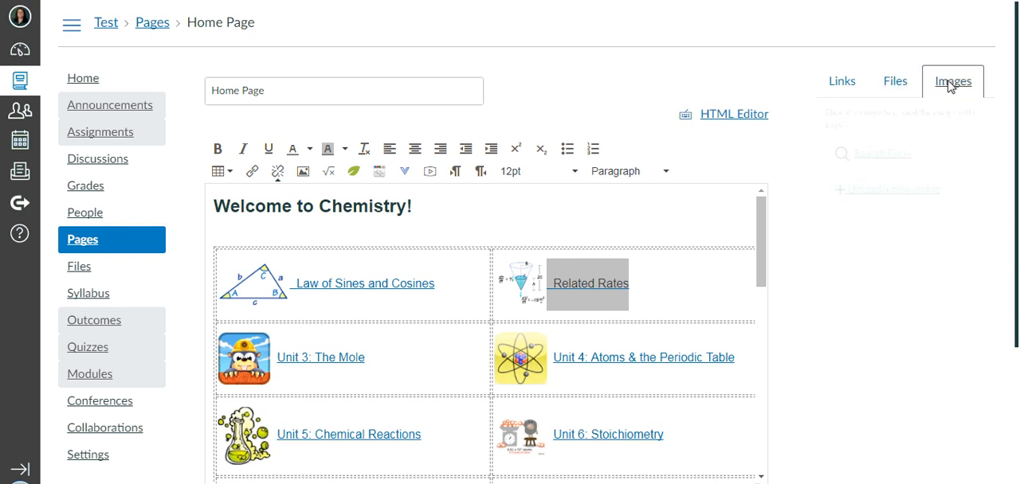
pyautogui.click(857, 80)
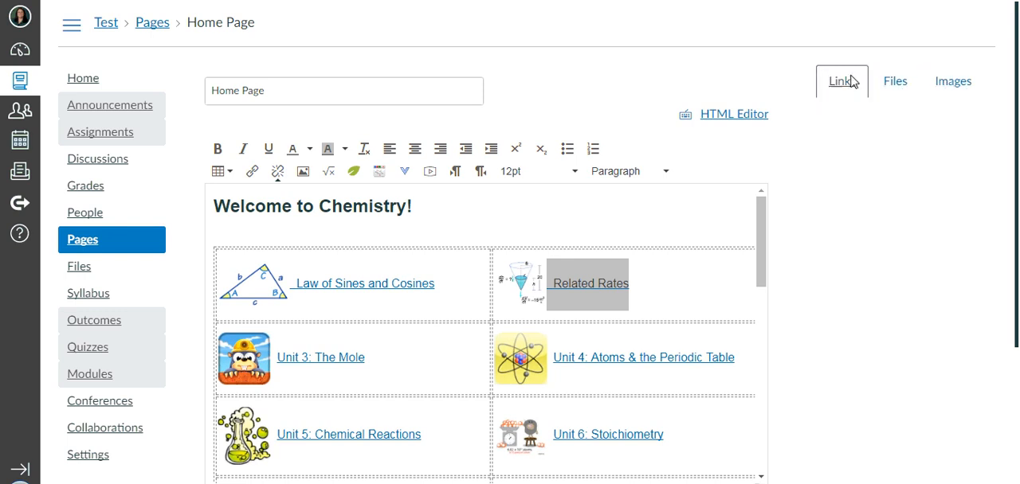
# Save the home page with its new module links.
pyautogui.click(666, 284)
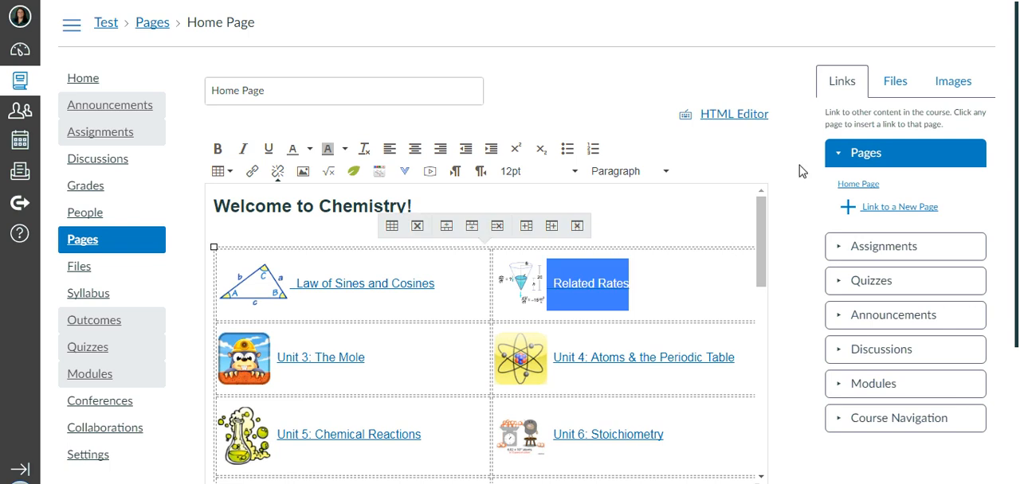
pyautogui.scroll(-5, 738, 332)
pyautogui.click(743, 443)
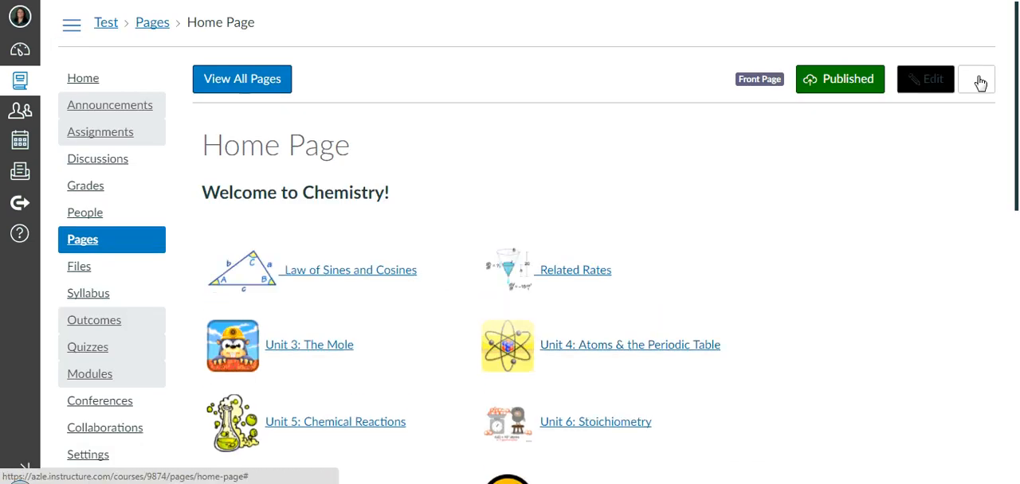
pyautogui.click(980, 83)
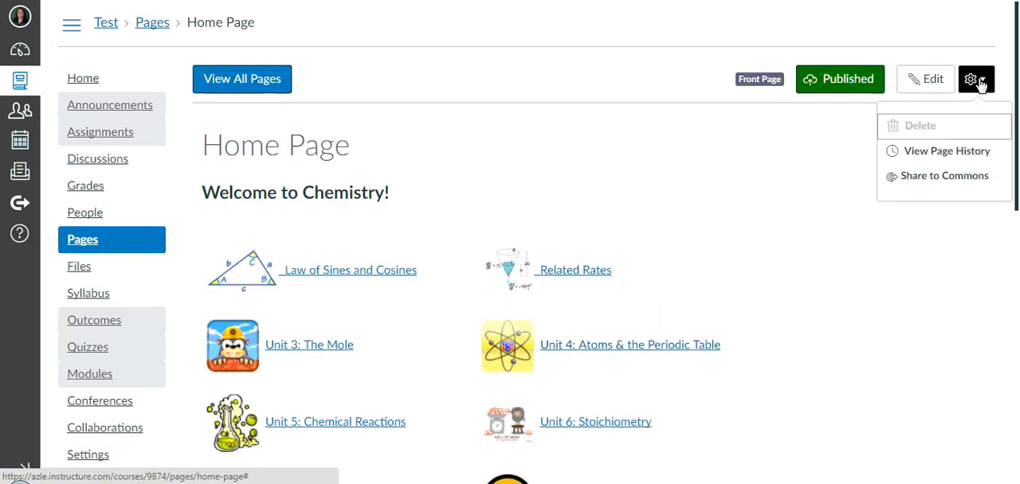
# From the course home, try choosing Pages Front Page as the home page and open the pages list for changing the front page.
pyautogui.click(85, 82)
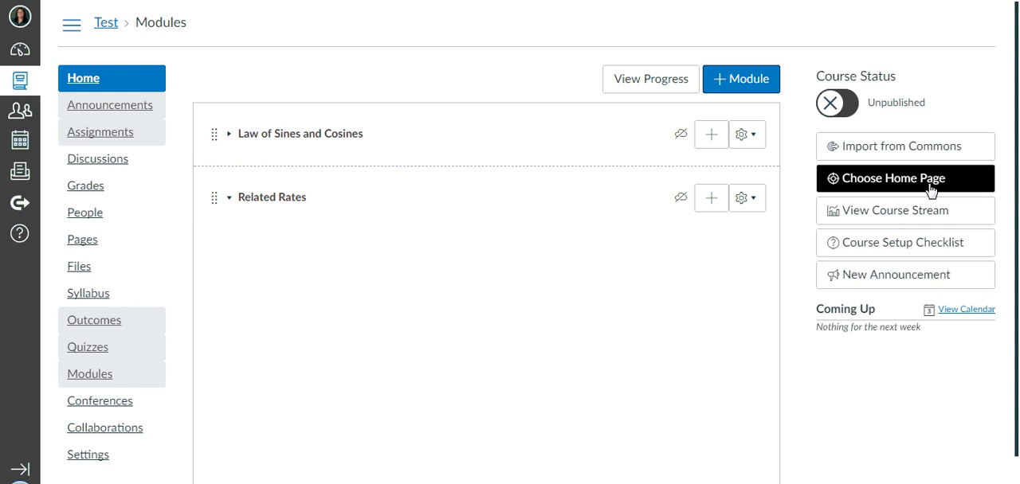
pyautogui.click(874, 187)
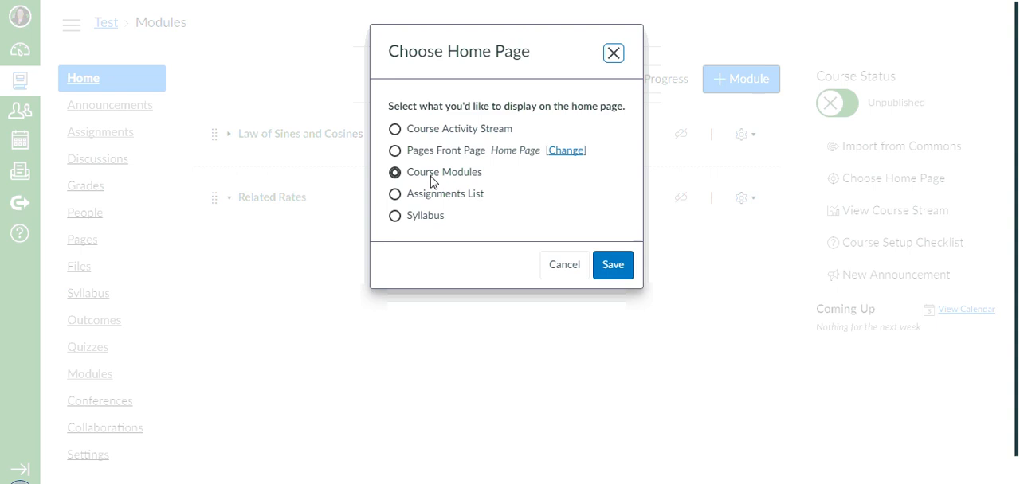
pyautogui.click(395, 151)
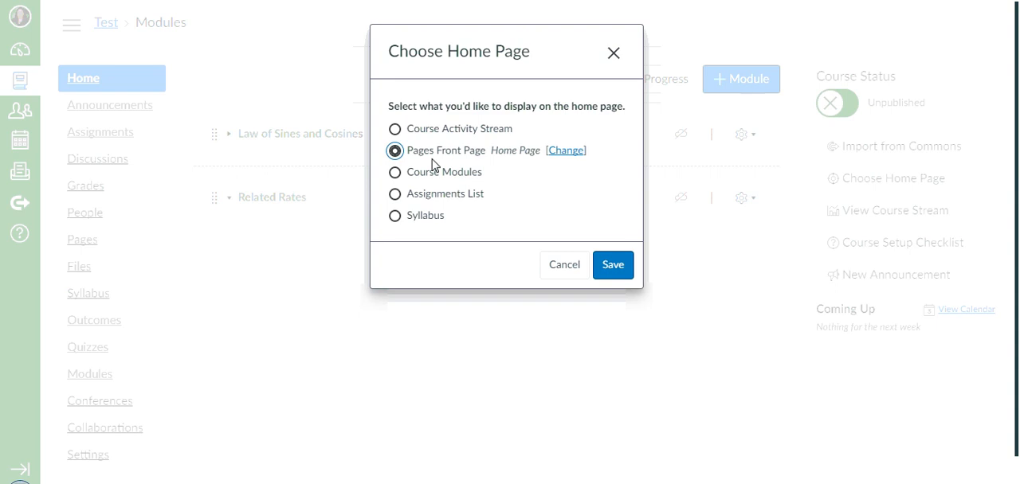
pyautogui.click(568, 151)
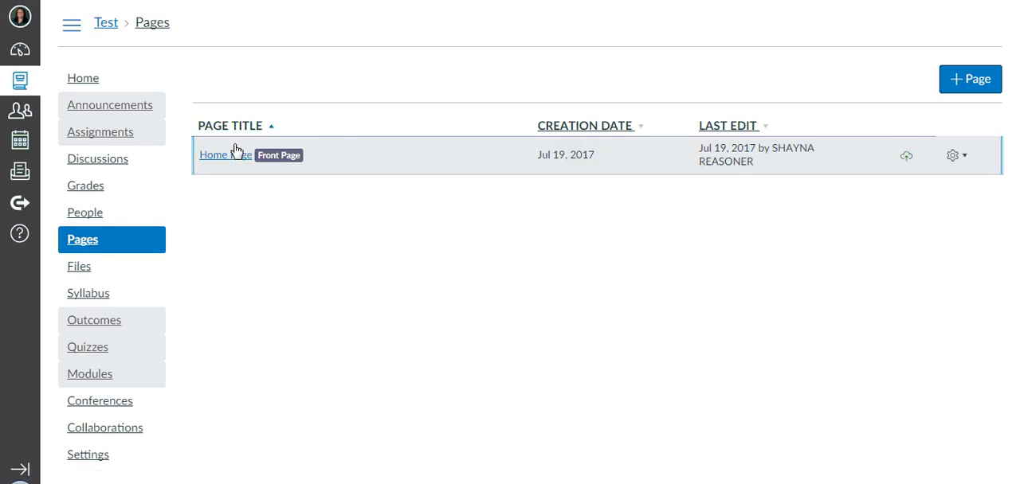
# Check the options available for the Home Page in the pages list, and return to the course home.
pyautogui.click(972, 159)
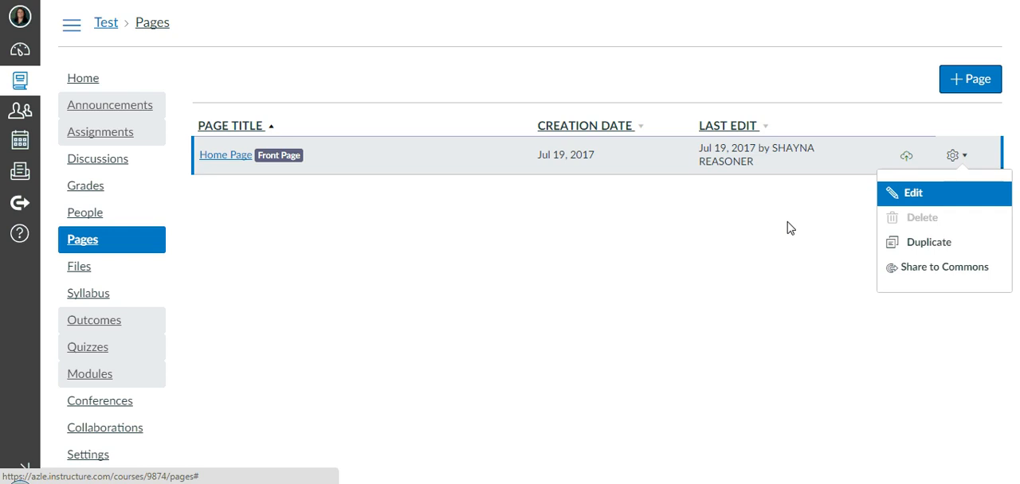
pyautogui.click(280, 251)
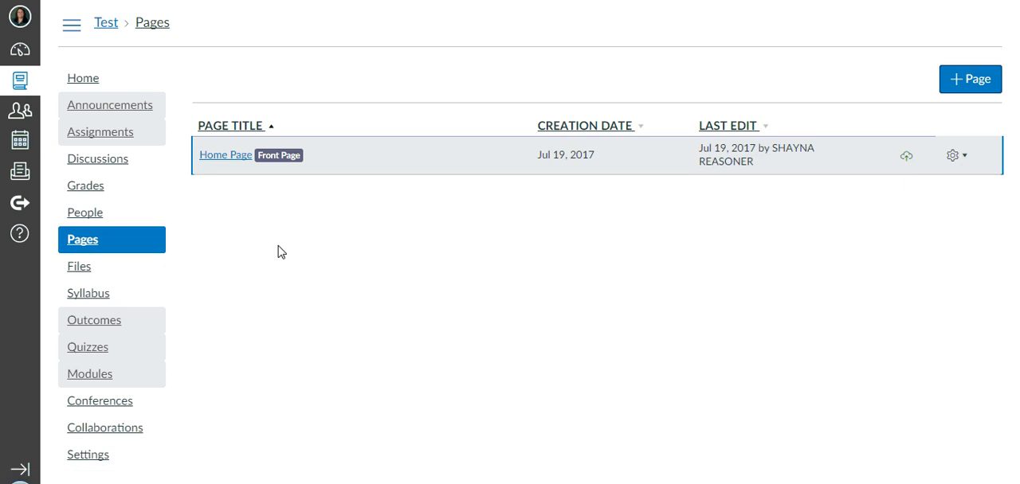
pyautogui.click(89, 85)
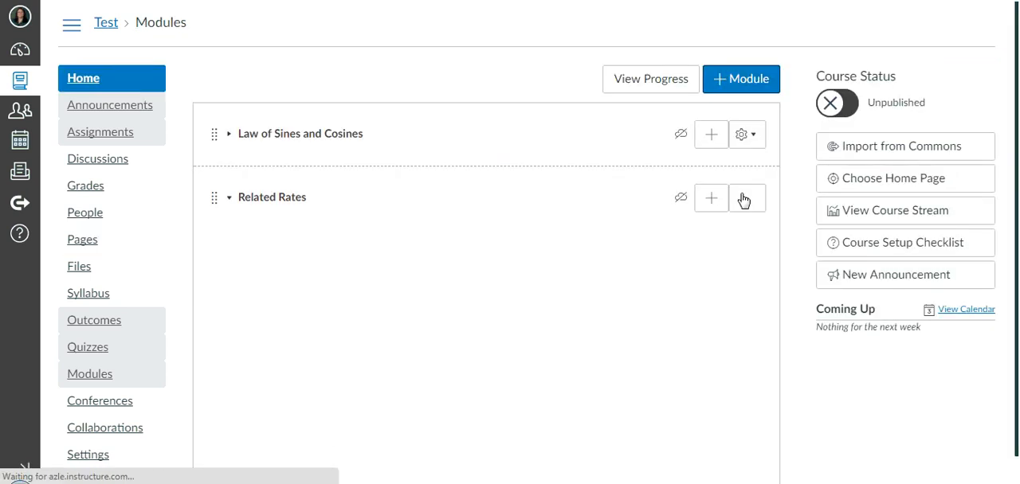
# Set the course home page to Pages Front Page and save the choice.
pyautogui.click(847, 175)
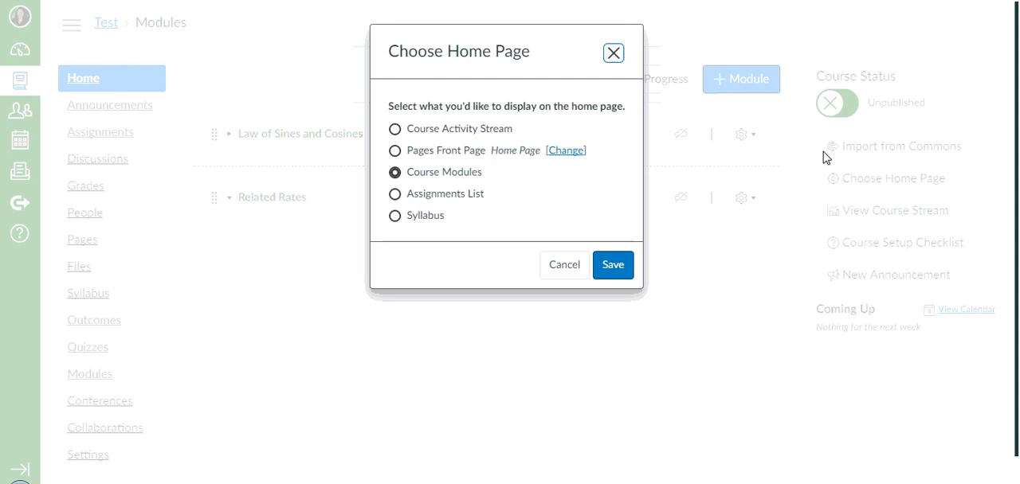
pyautogui.click(400, 152)
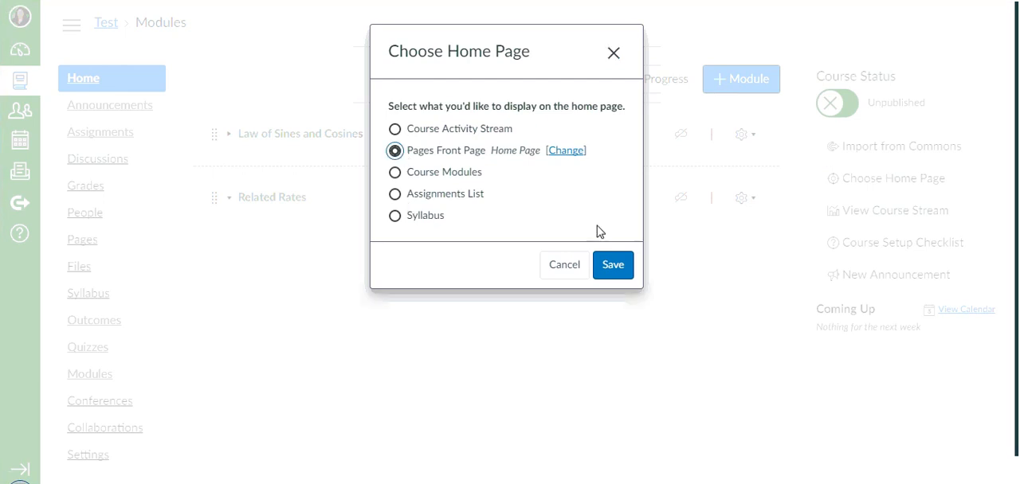
pyautogui.click(610, 266)
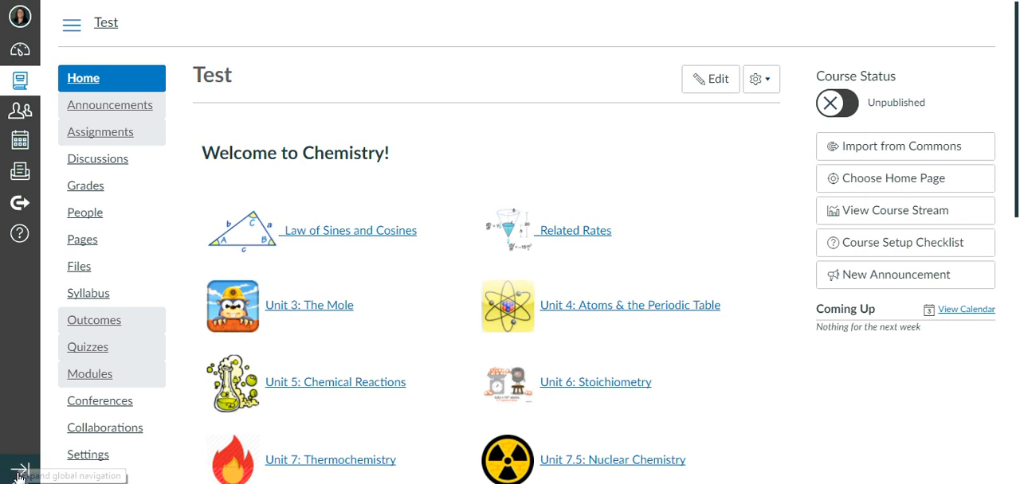
# Look through the course details in the course settings and switch to Student View.
pyautogui.scroll(-1, 128, 350)
pyautogui.click(96, 383)
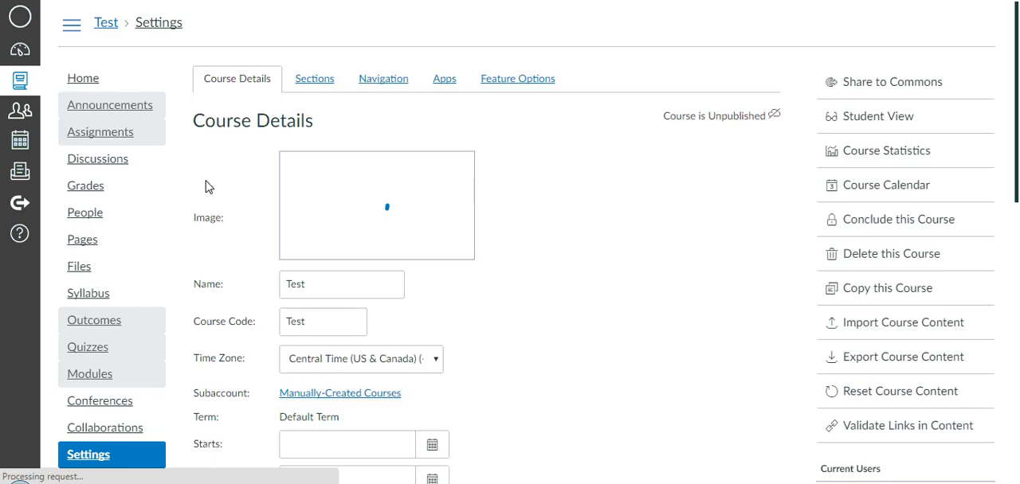
pyautogui.scroll(-6, 613, 244)
pyautogui.scroll(-3, 613, 245)
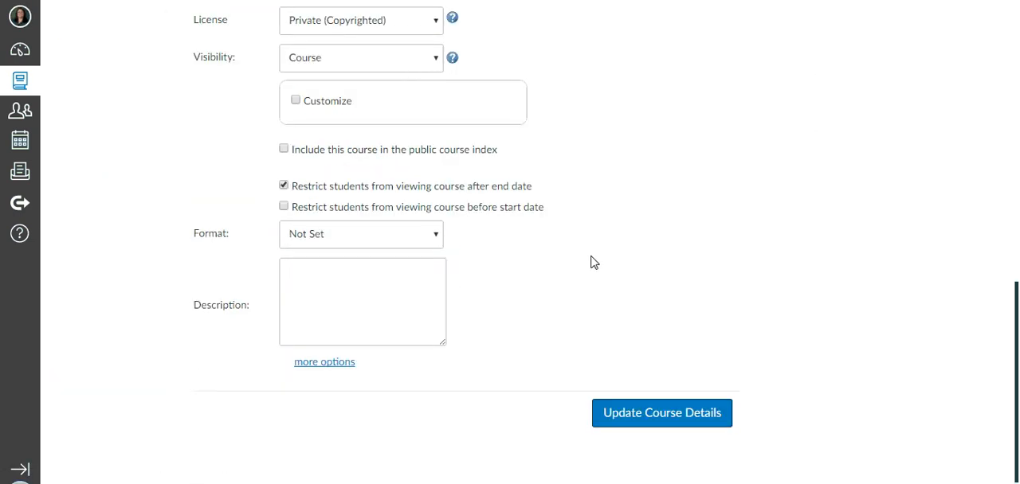
pyautogui.scroll(10, 494, 329)
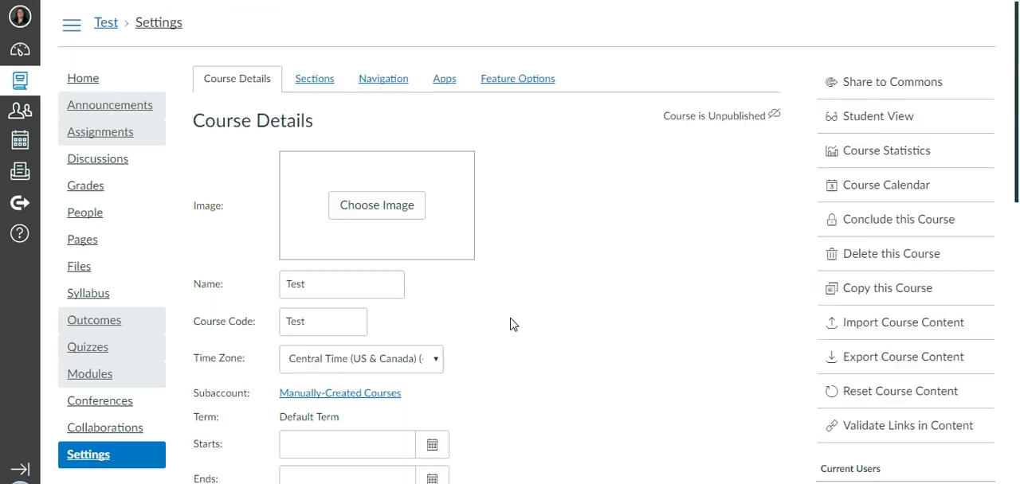
pyautogui.scroll(-8, 514, 324)
pyautogui.scroll(6, 756, 280)
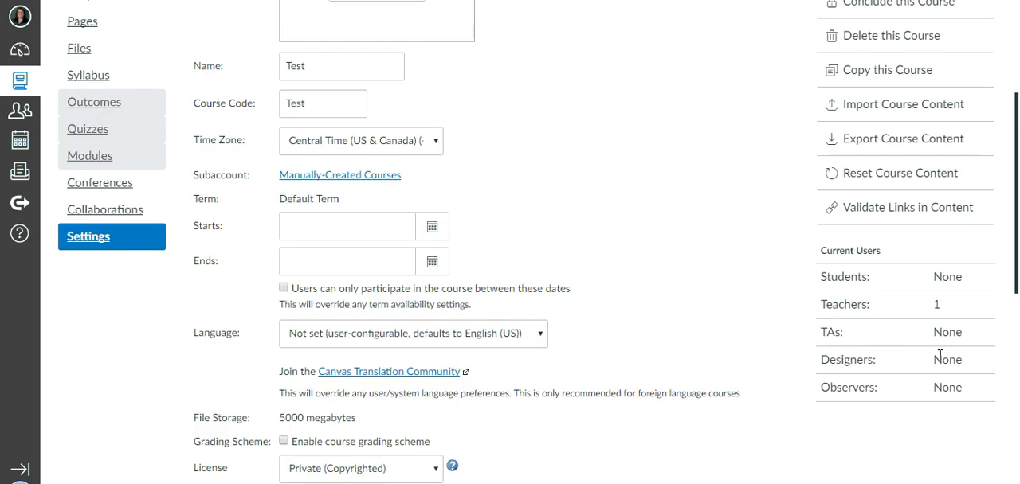
pyautogui.scroll(3, 897, 196)
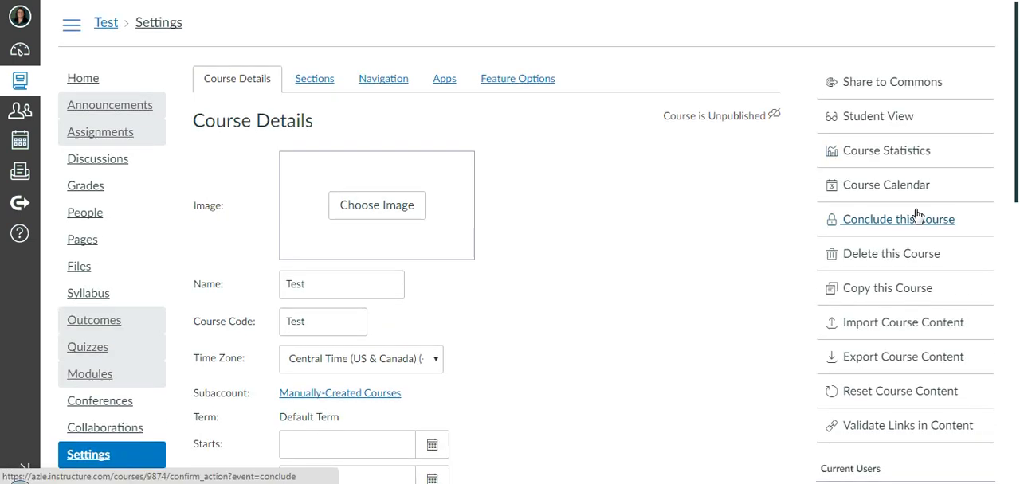
pyautogui.click(878, 123)
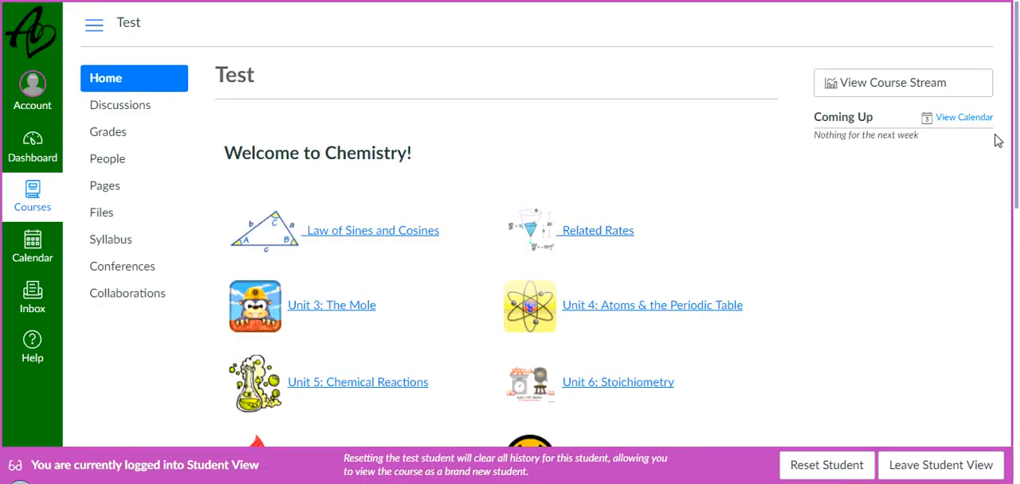
# Test the Law of Sines and Cosines link on the home page as a student, and leave Student View.
pyautogui.scroll(-1, 463, 130)
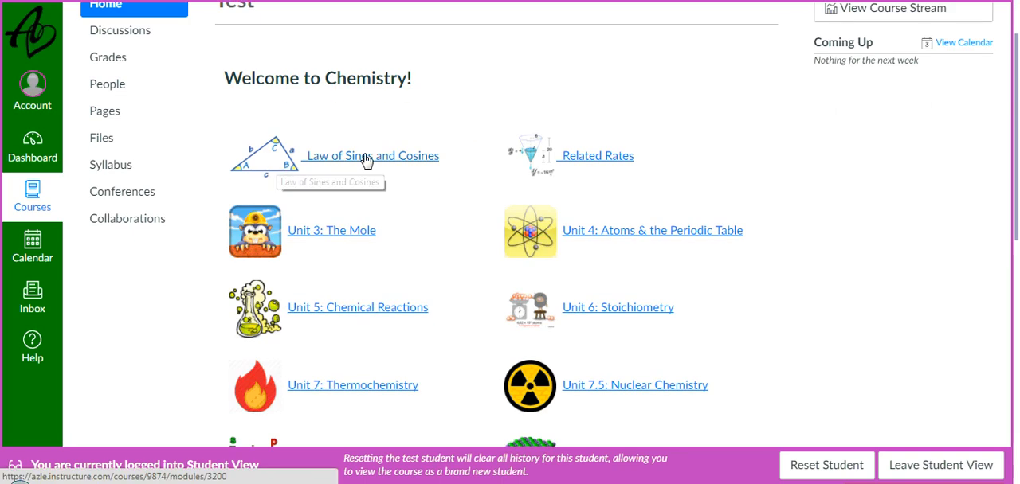
pyautogui.click(366, 164)
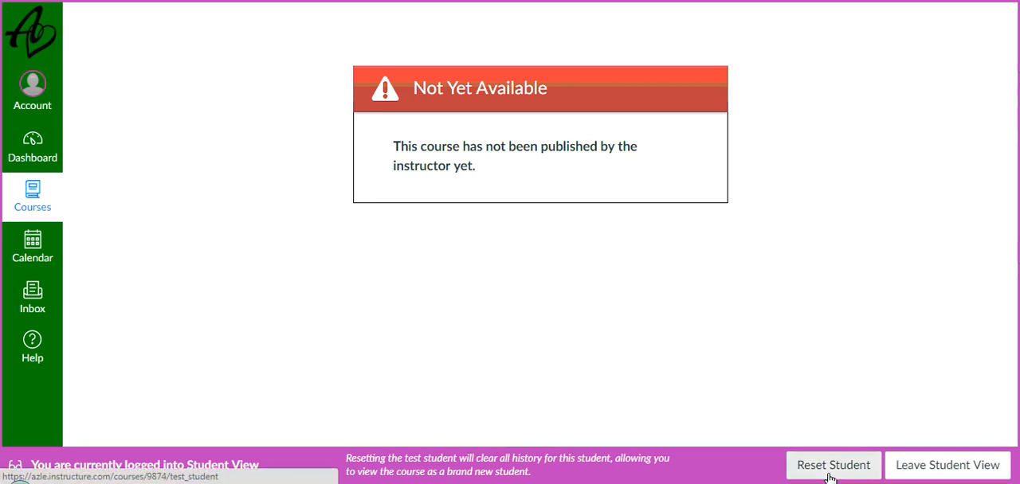
pyautogui.click(934, 475)
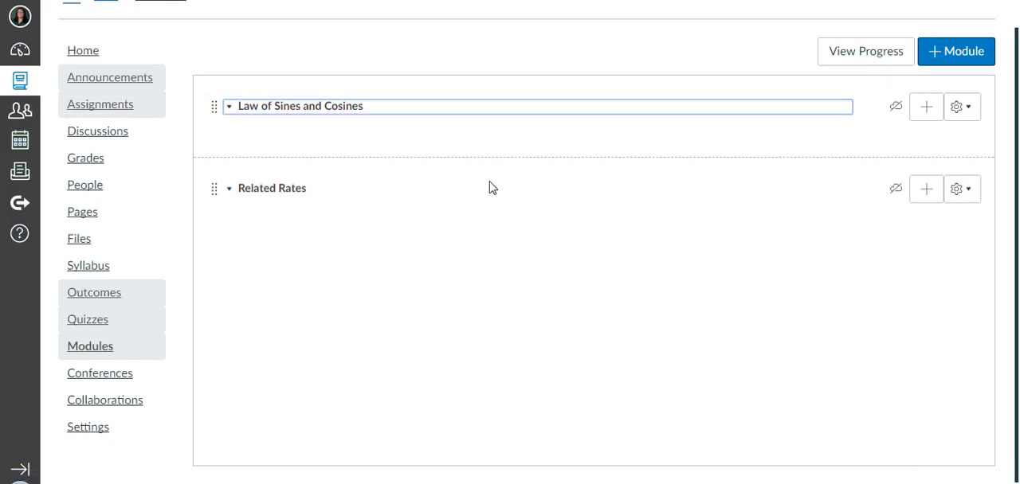
# Publish the Law of Sines and Cosines and Related Rates modules.
pyautogui.click(890, 109)
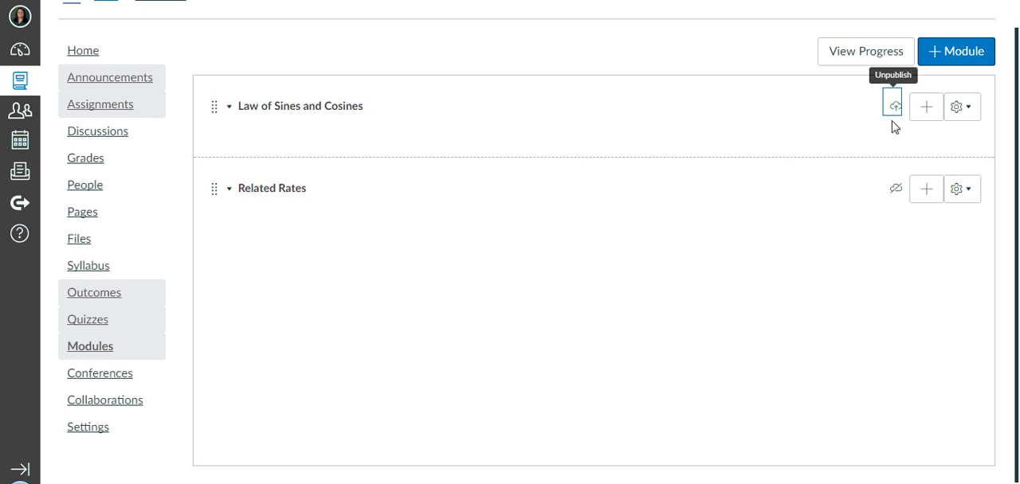
pyautogui.click(893, 191)
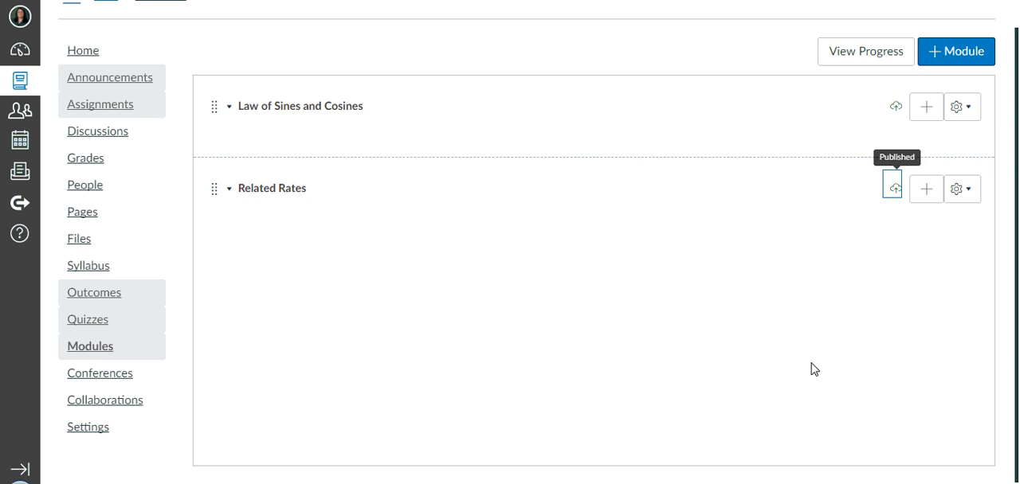
pyautogui.click(505, 364)
# Return to Student View from the course settings and retest the home page's Law of Sines and Cosines link.
pyautogui.click(98, 435)
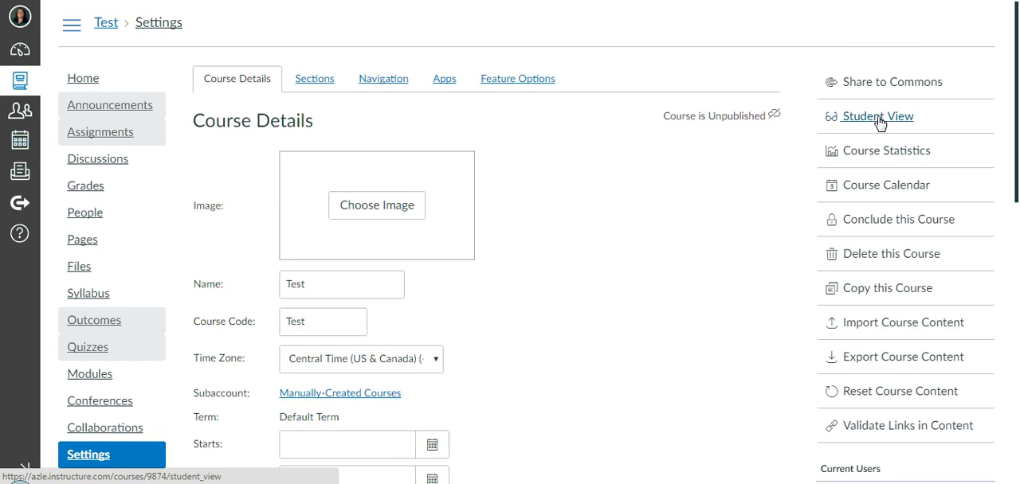
pyautogui.click(880, 119)
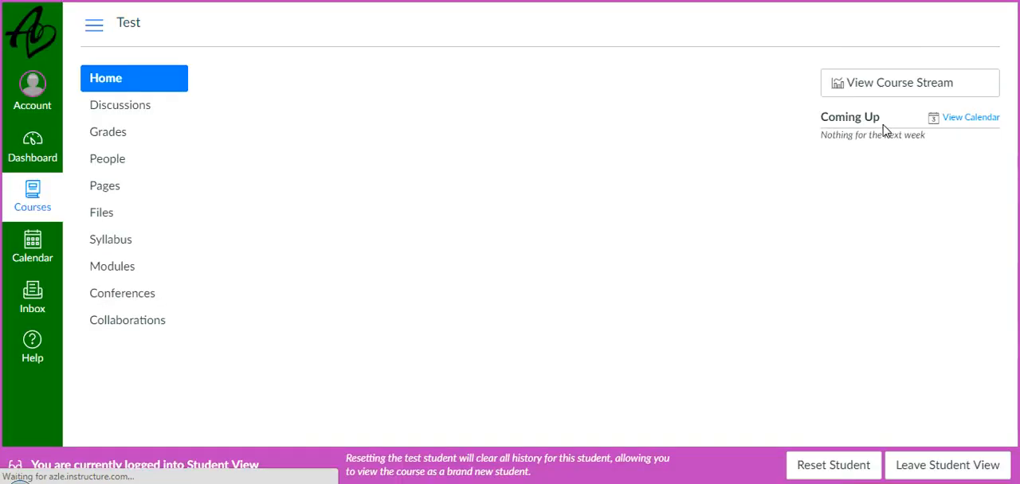
pyautogui.scroll(-1, 754, 192)
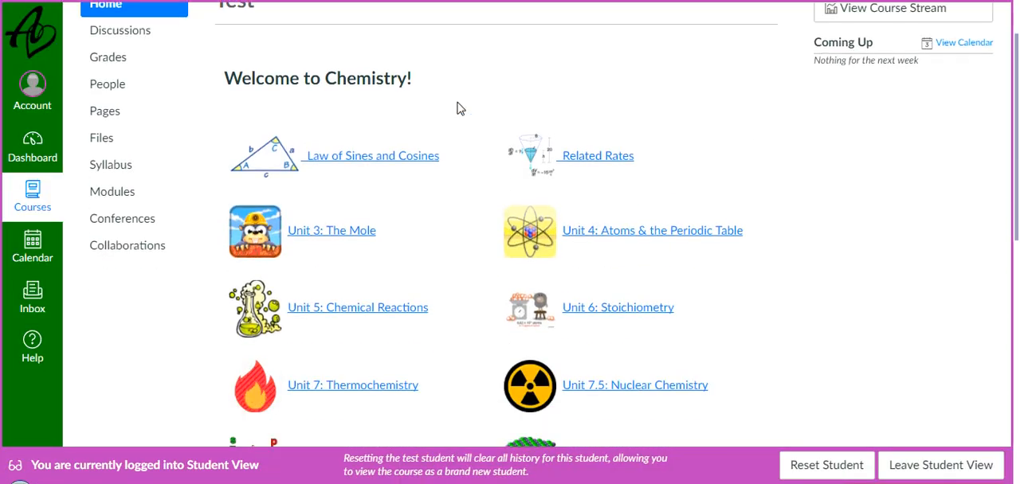
pyautogui.click(385, 163)
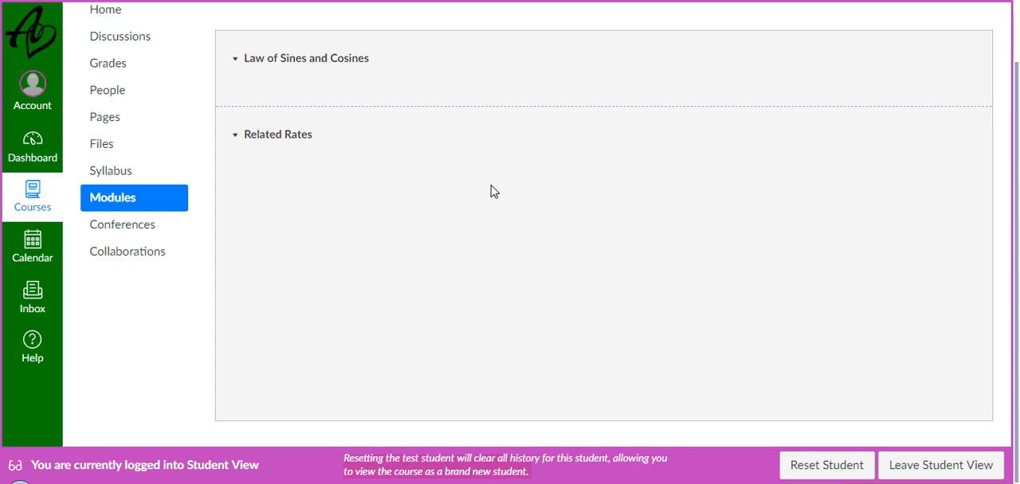
pyautogui.scroll(1, 857, 382)
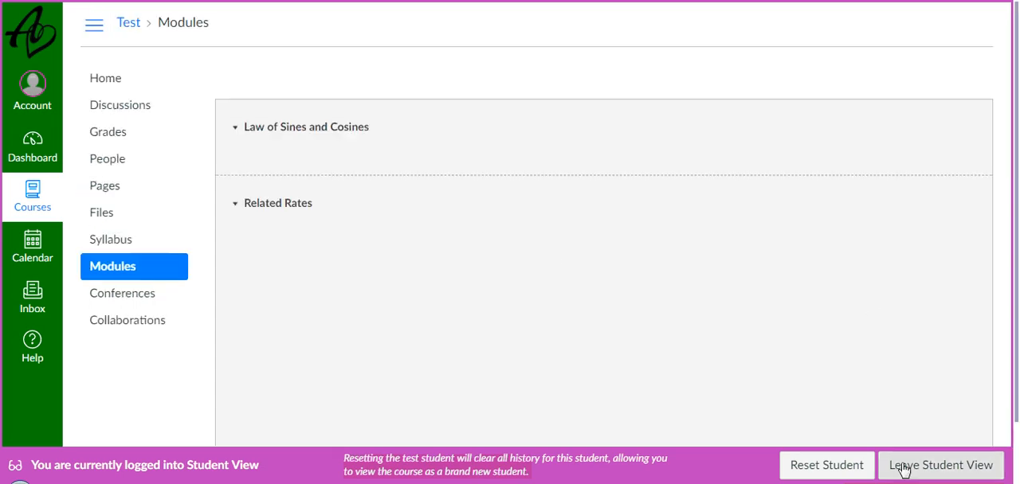